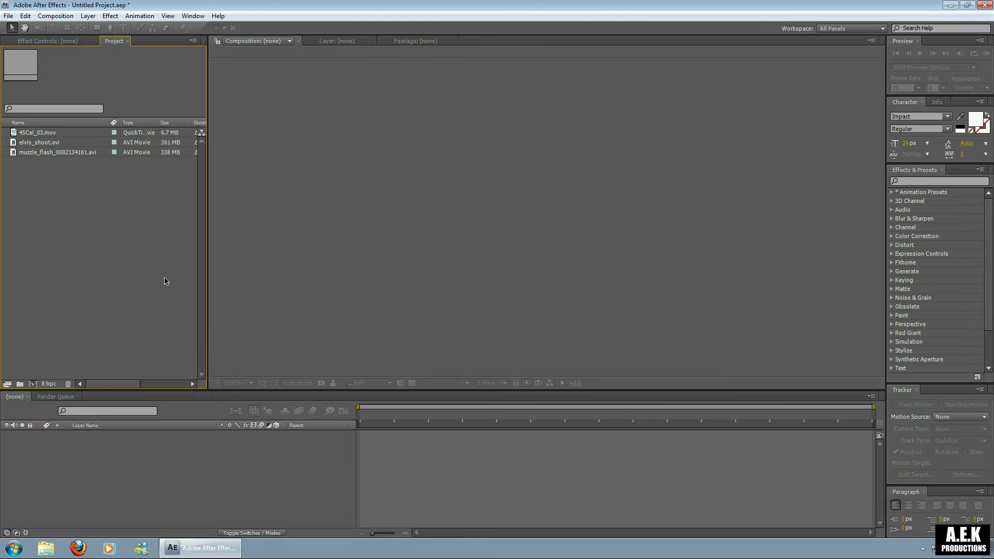
Create a new composition from the elvis_shoot.avi footage
click(46, 145)
click(43, 145)
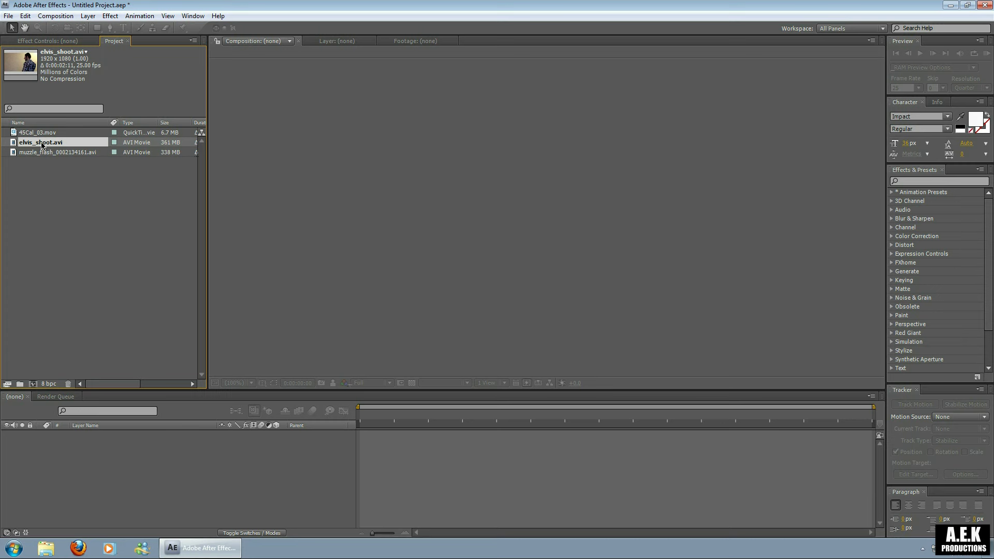
drag(42, 145, 38, 220)
drag(35, 386, 33, 384)
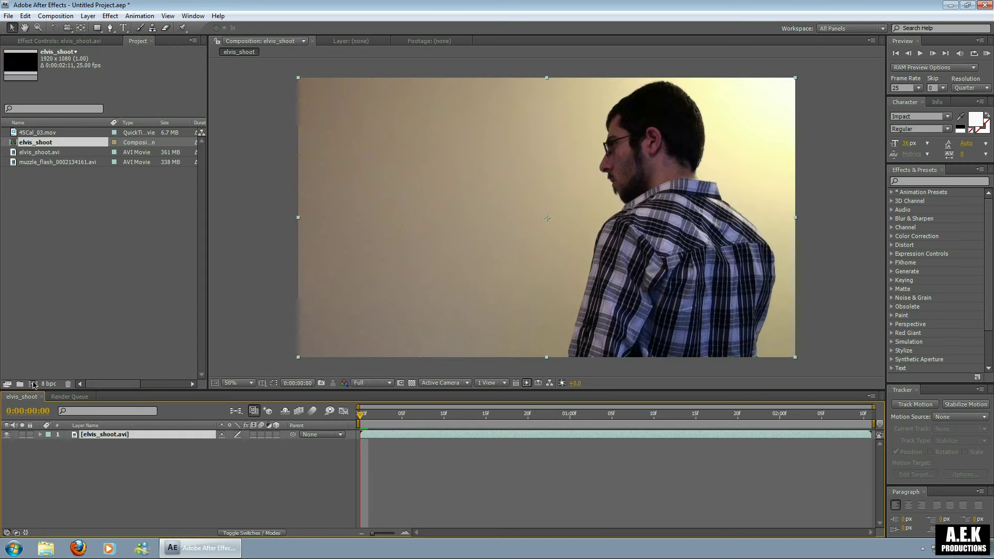
Go to frame 0:00:00:22 and view the gun at 100% zoom
click(428, 415)
drag(429, 418, 552, 433)
key(slash)
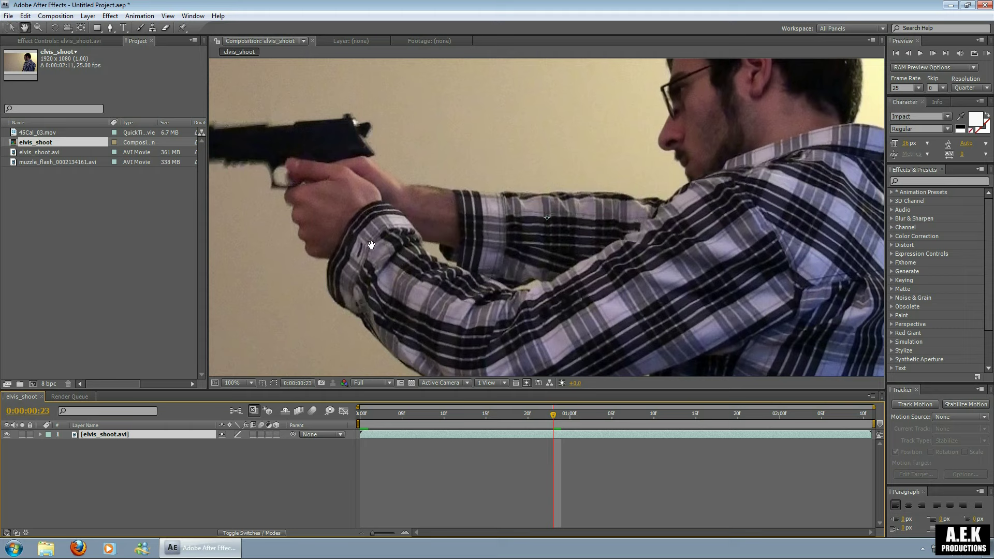
drag(371, 245, 533, 284)
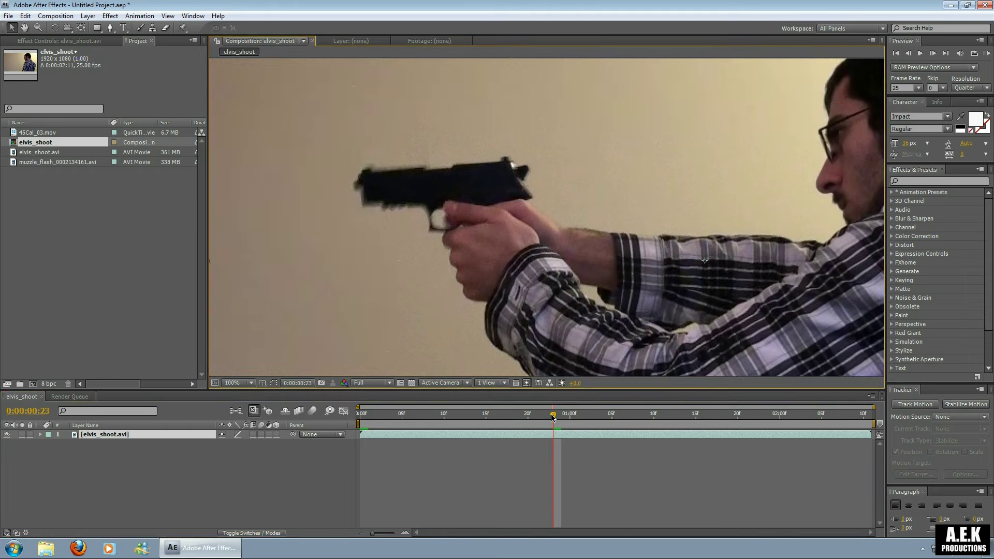
drag(552, 417, 545, 418)
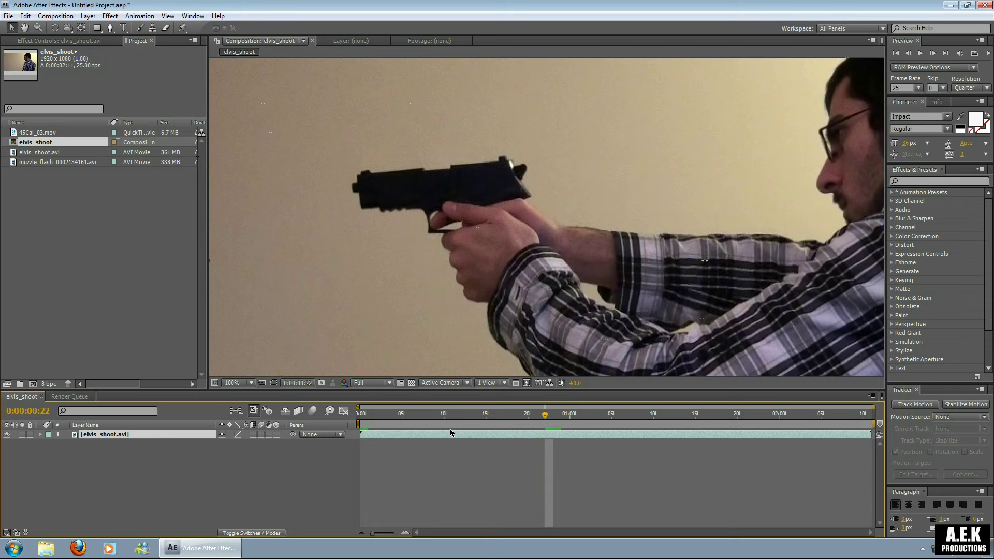
Duplicate the footage layer and trim the copy to a single frame at 0:00:00:22
click(25, 15)
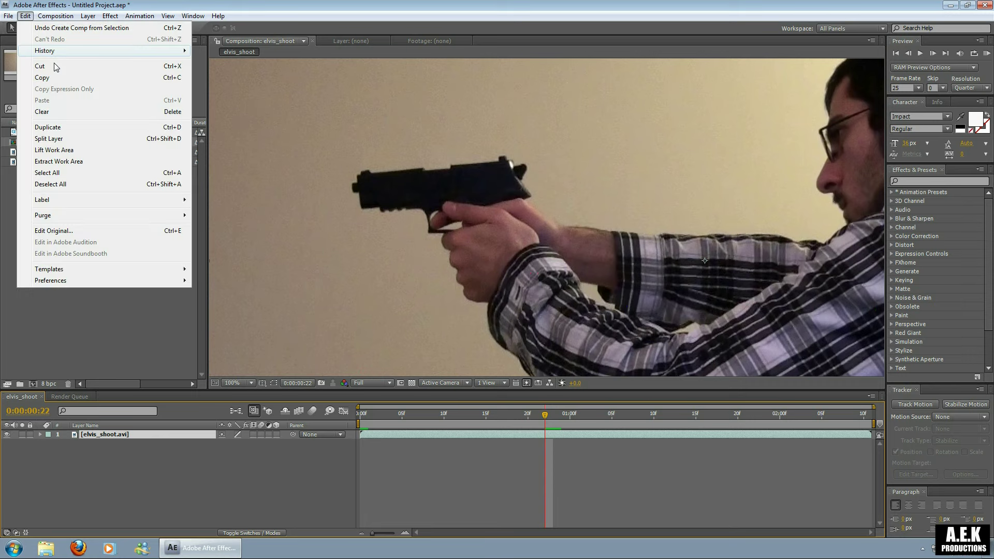
click(73, 127)
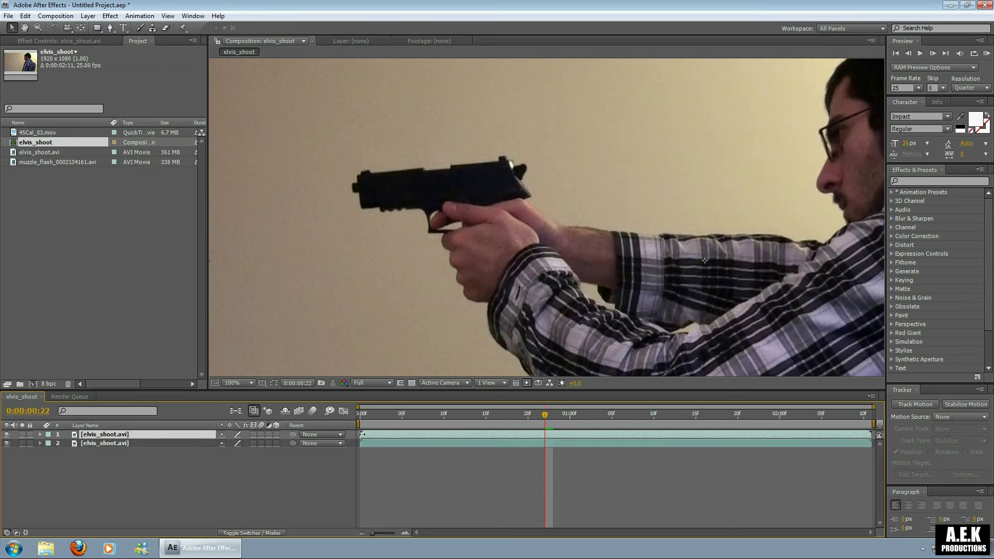
drag(362, 434, 546, 455)
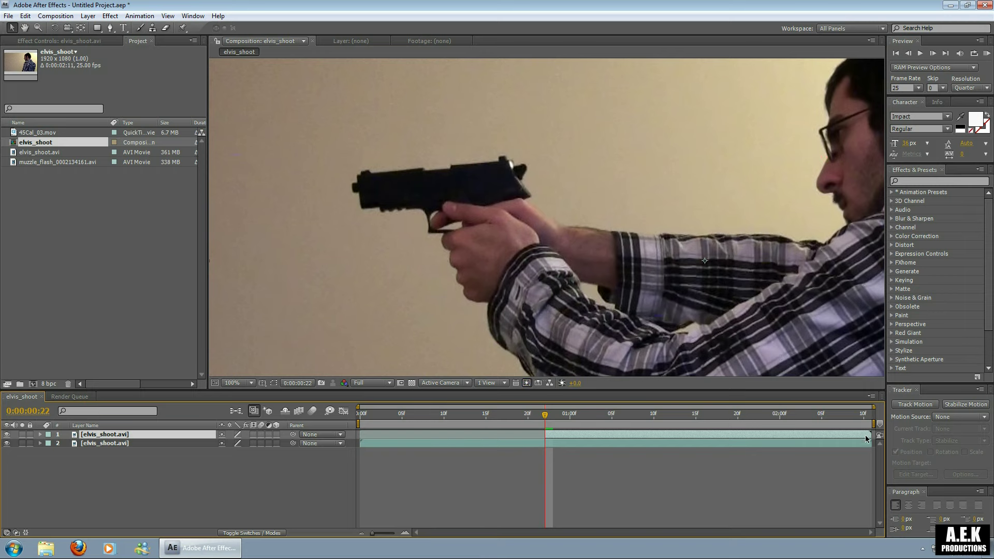
drag(870, 436, 426, 429)
Zoom onto the gun and start a Pen mask from the muzzle to the rear sight
scroll(408, 300, up, 1)
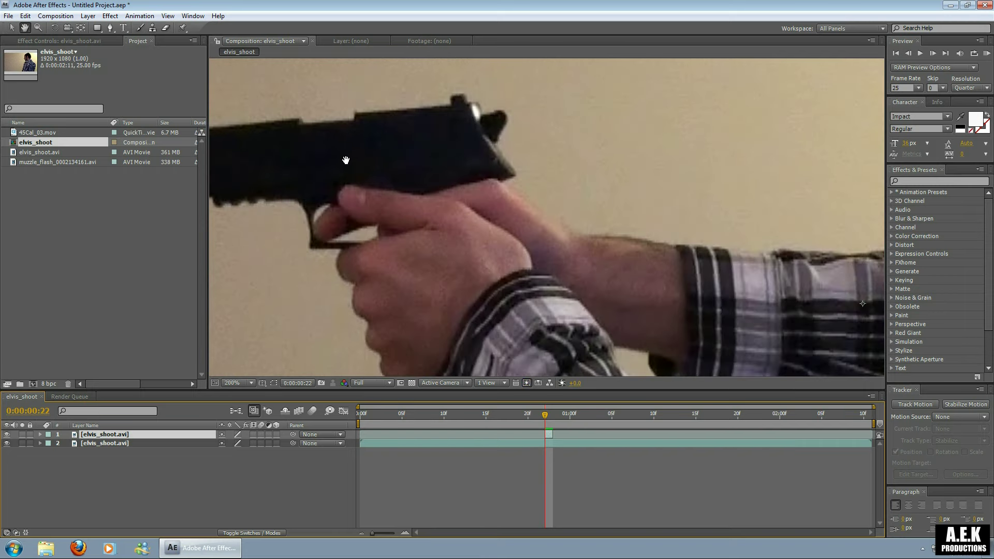
drag(409, 300, 542, 366)
click(109, 27)
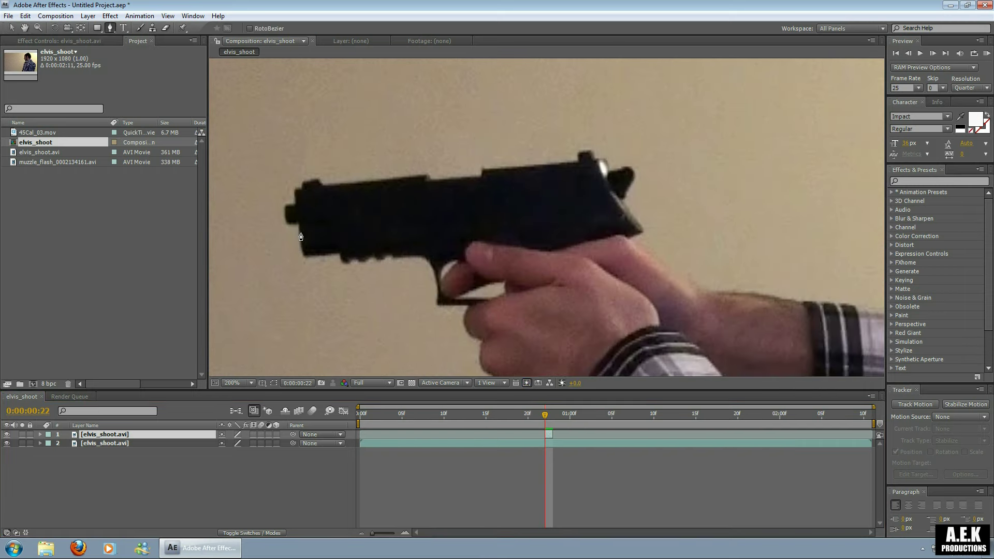
click(293, 189)
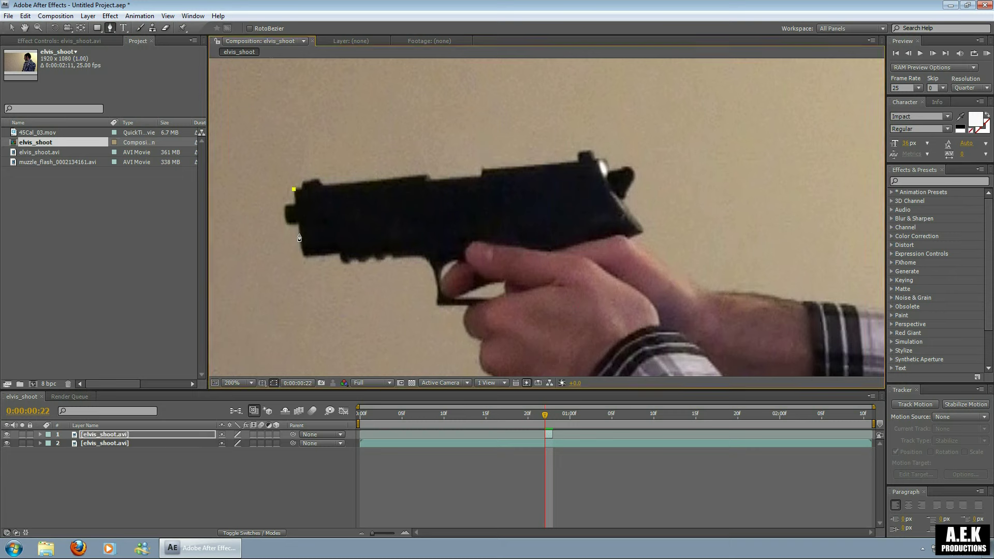
click(299, 234)
click(617, 203)
click(595, 160)
click(591, 152)
click(579, 151)
click(579, 163)
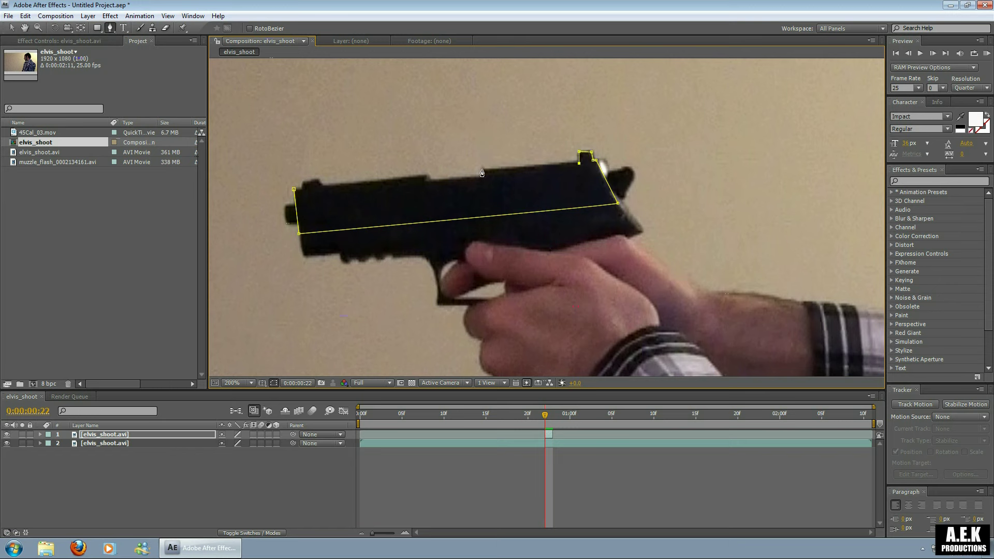
Trace the slide's top edge forward to the muzzle and close the mask
click(481, 168)
click(480, 177)
click(429, 181)
click(427, 173)
click(323, 185)
click(318, 178)
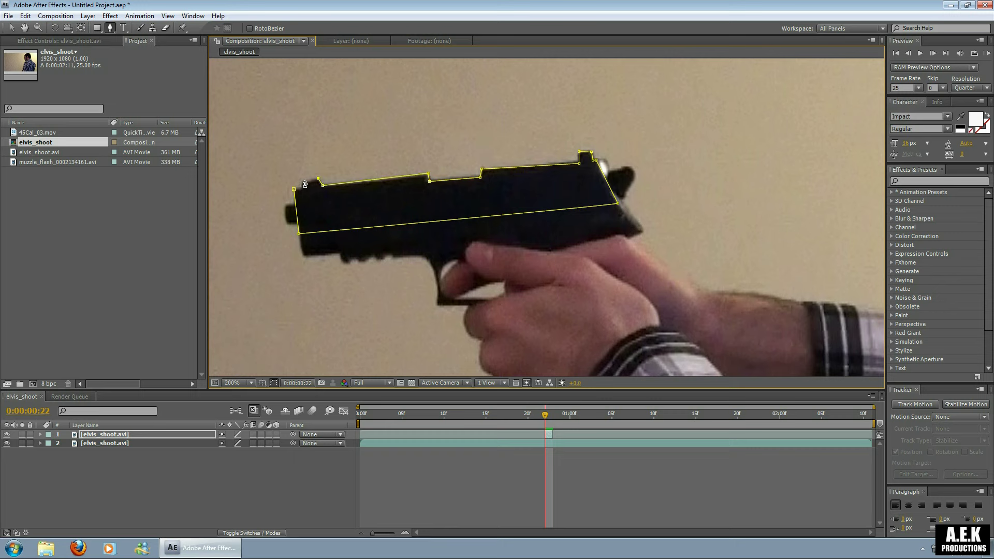
click(302, 180)
click(301, 188)
click(294, 190)
Rename the masked top layer to 'slide'
click(11, 28)
click(111, 435)
key(Return)
text(slide)
key(Return)
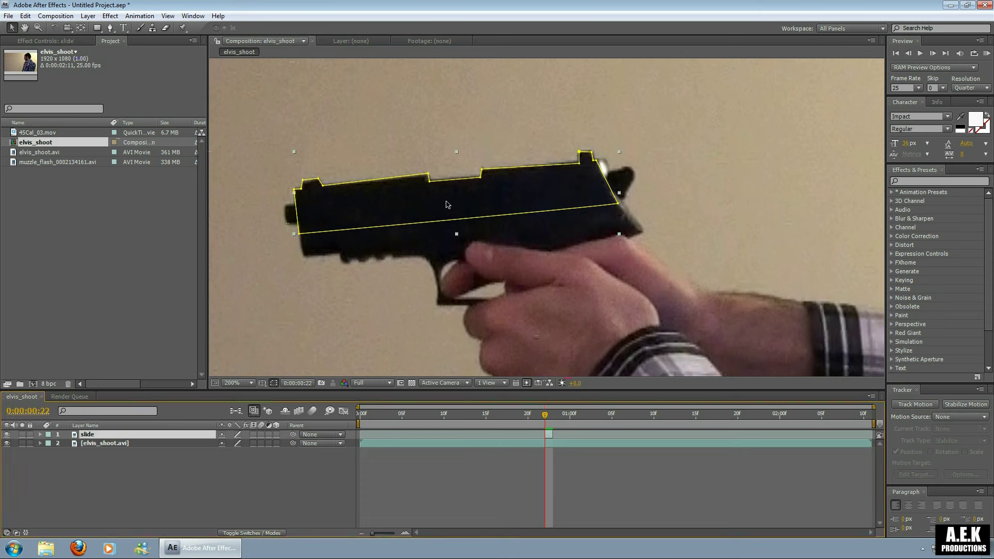
Drag the slide layer rearward toward the shooter and check it without the mask outline
drag(447, 205, 556, 187)
key(Return)
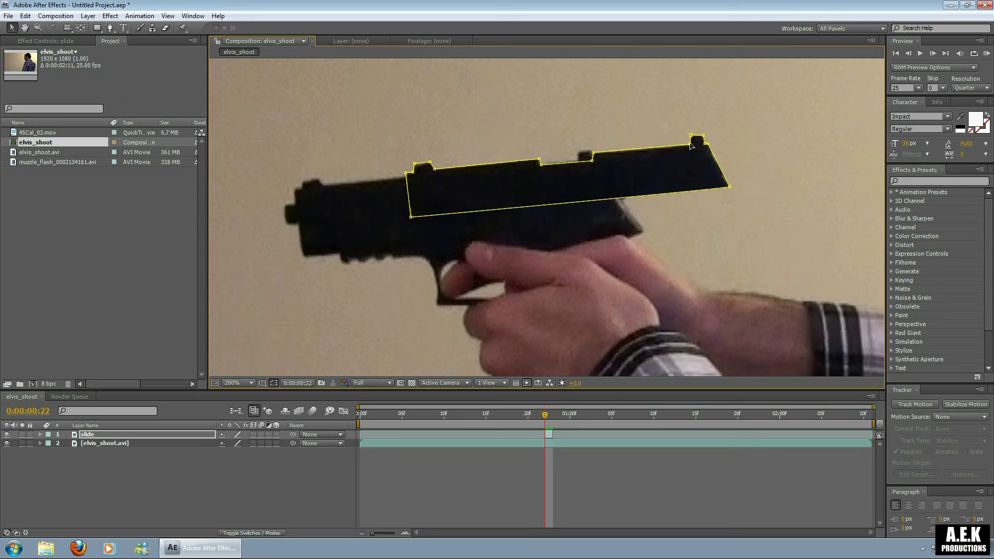
click(274, 383)
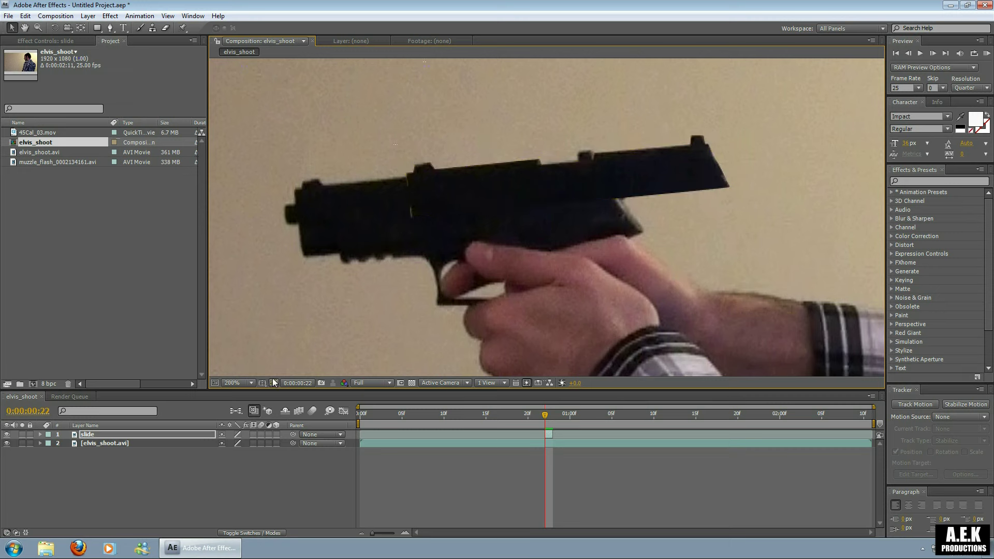
click(274, 383)
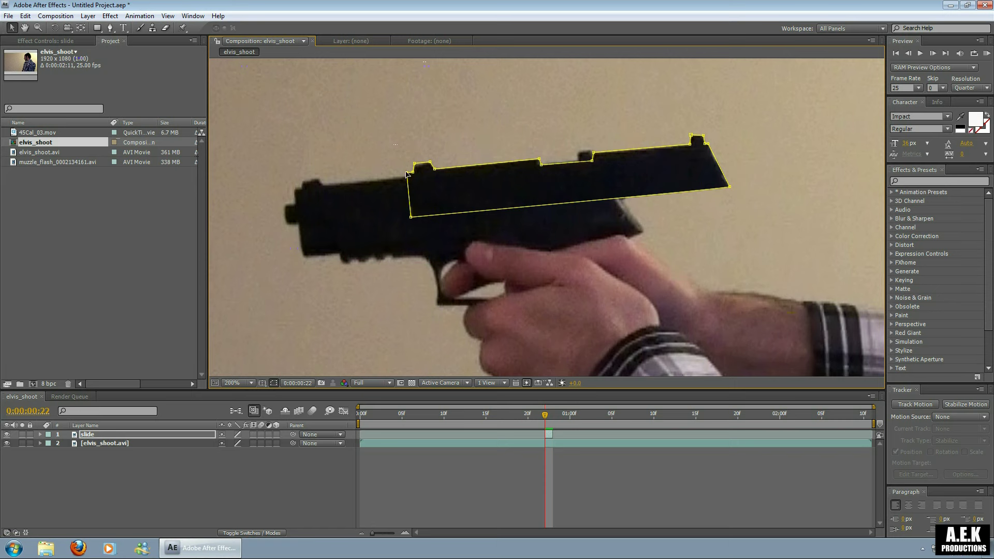
Adjust the slide mask's bottom-left vertex and shift the whole mask slightly right
drag(411, 217, 413, 216)
click(274, 383)
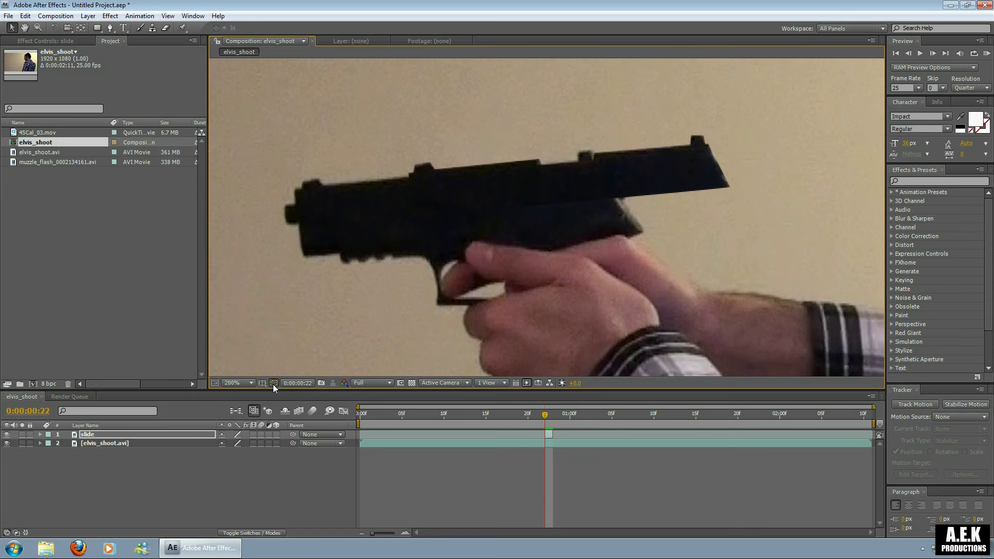
click(273, 383)
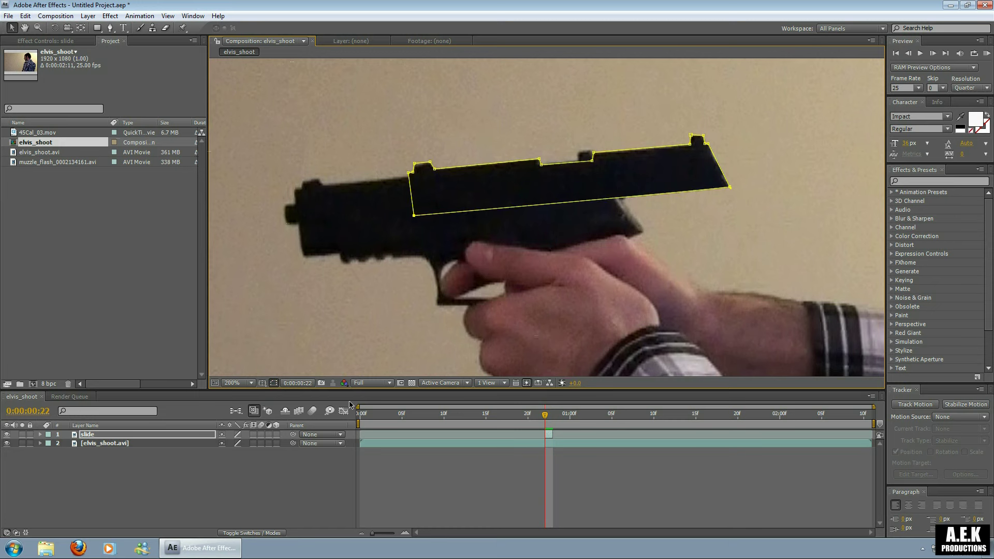
double_click(608, 185)
drag(607, 184, 616, 184)
key(Return)
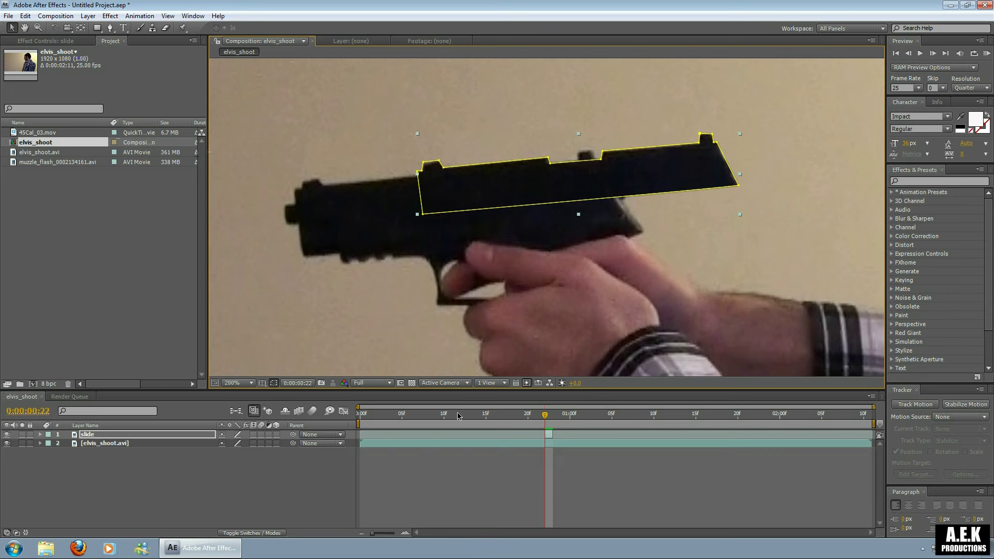
scroll(630, 321, down, 1)
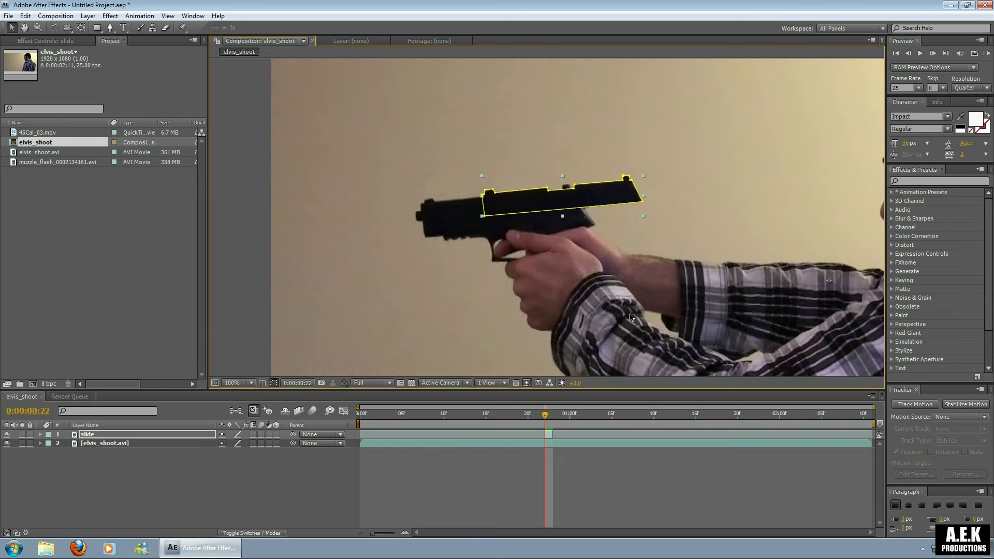
scroll(645, 312, up, 1)
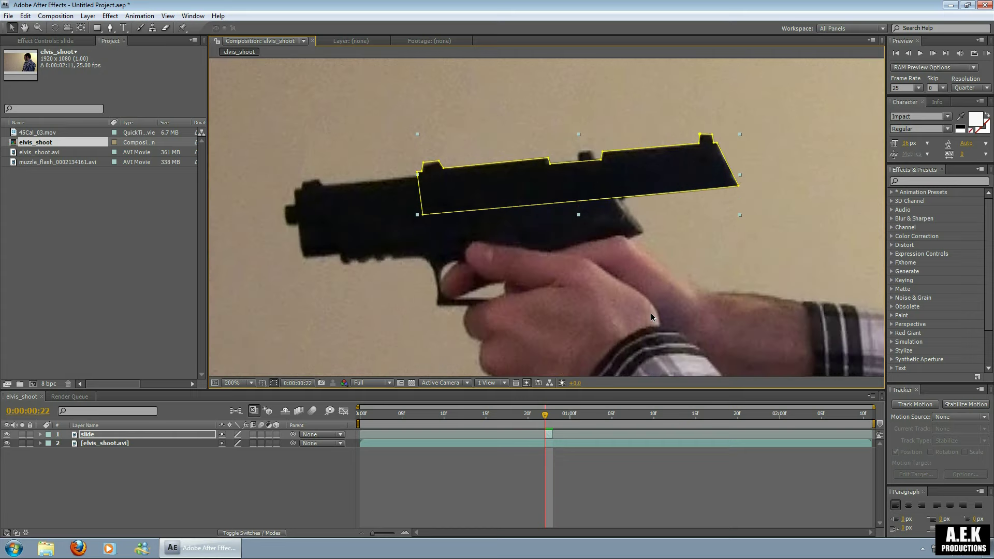
Apply the Directional Blur effect to the slide layer
right_click(548, 439)
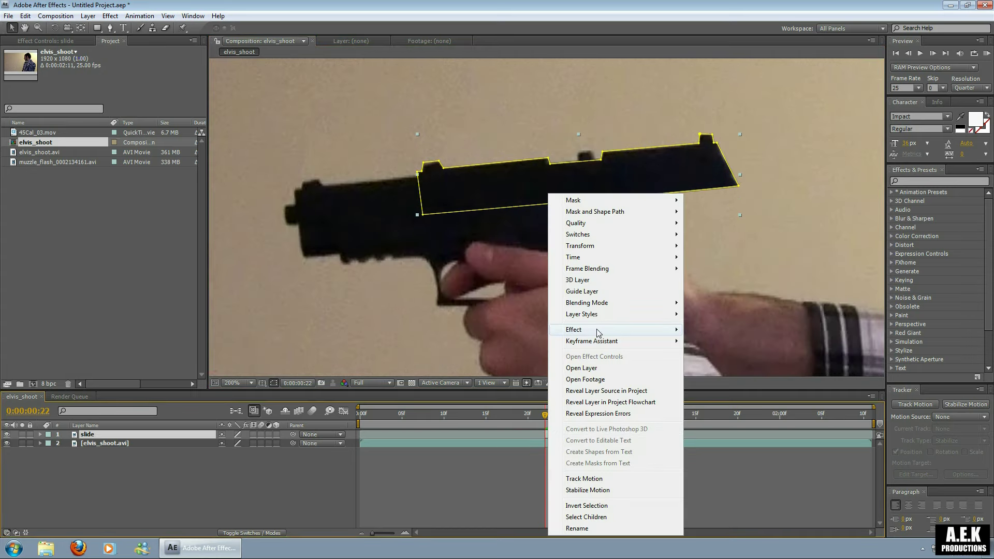
mouse_move(598, 333)
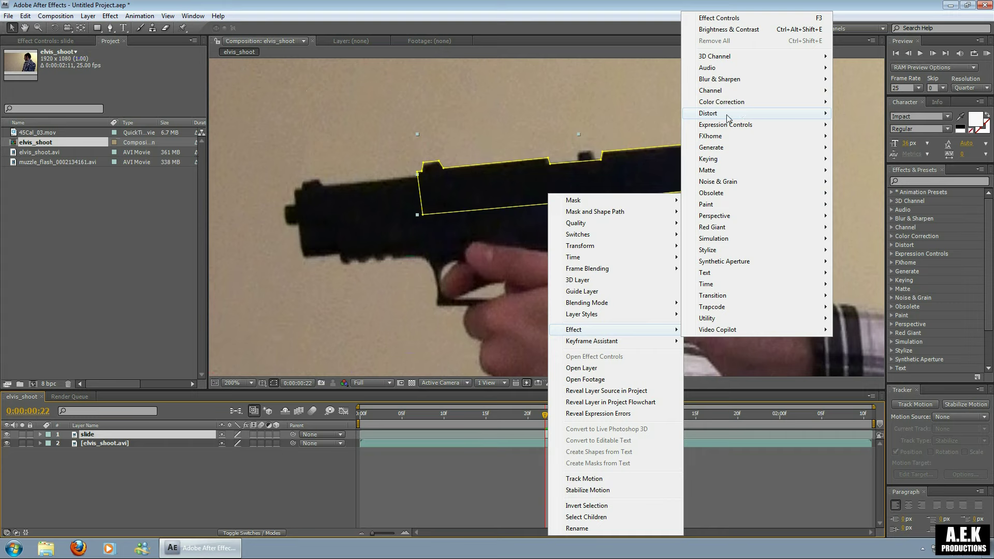
mouse_move(723, 83)
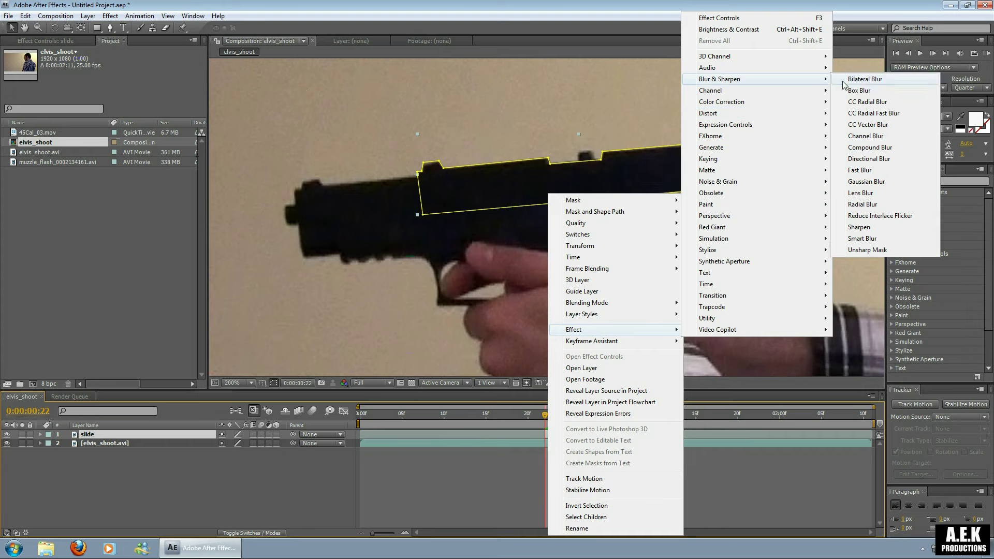
click(867, 161)
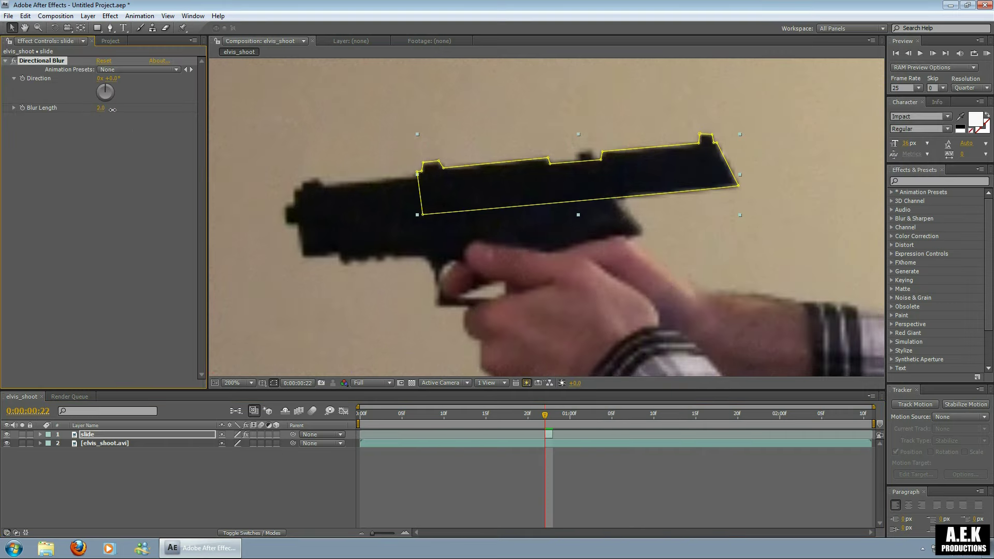
Set Blur Length to 10 and angle the blur about -110° along the kickback
drag(113, 109, 152, 110)
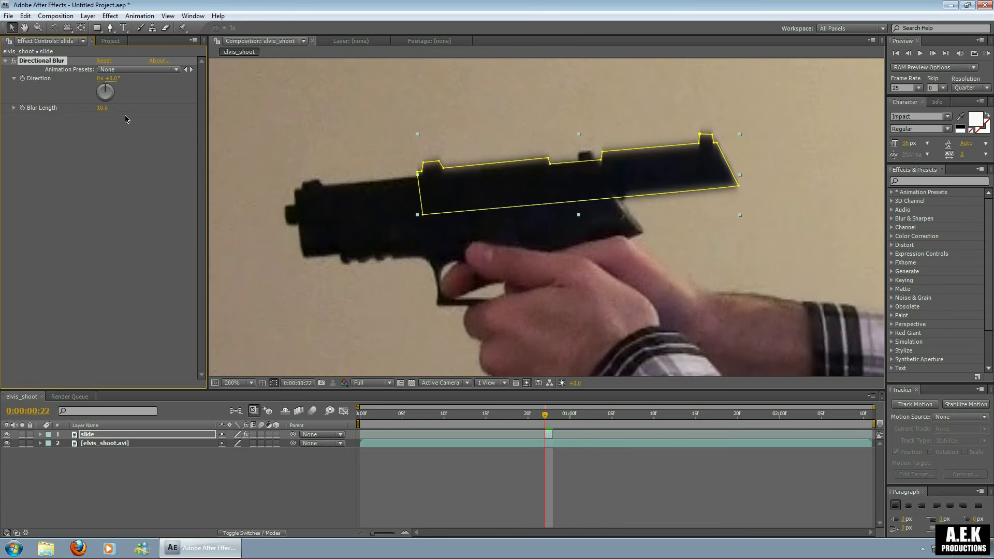
drag(105, 88, 60, 111)
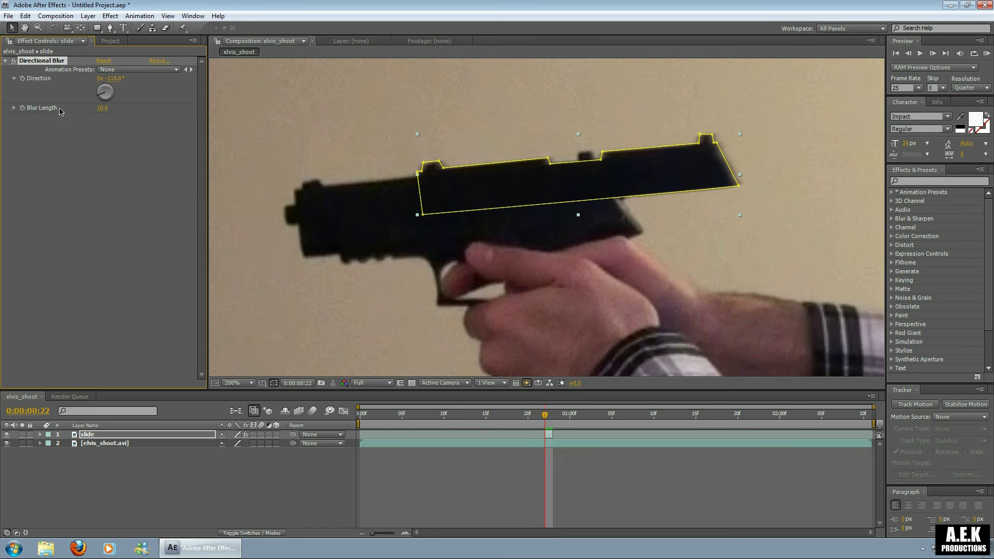
click(273, 383)
click(274, 383)
click(273, 383)
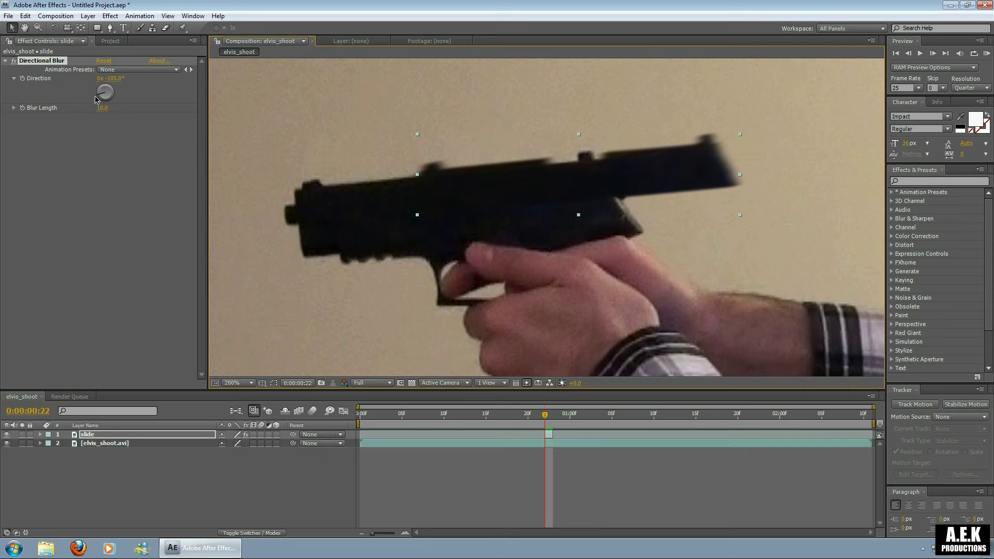
mouse_move(98, 98)
mouse_down()
mouse_move(91, 104)
mouse_move(123, 106)
mouse_move(97, 98)
mouse_up()
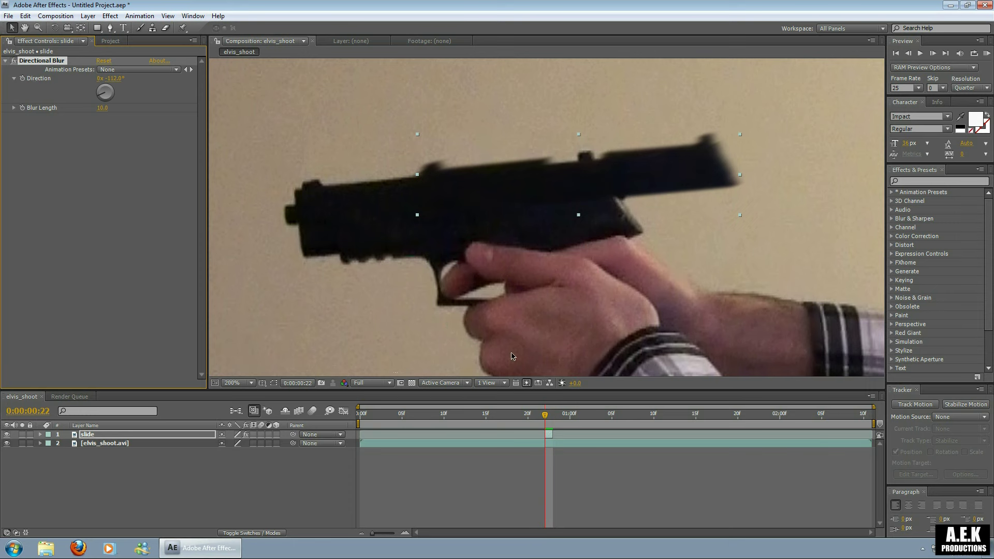
key(comma)
key(comma)
key(comma)
key(comma)
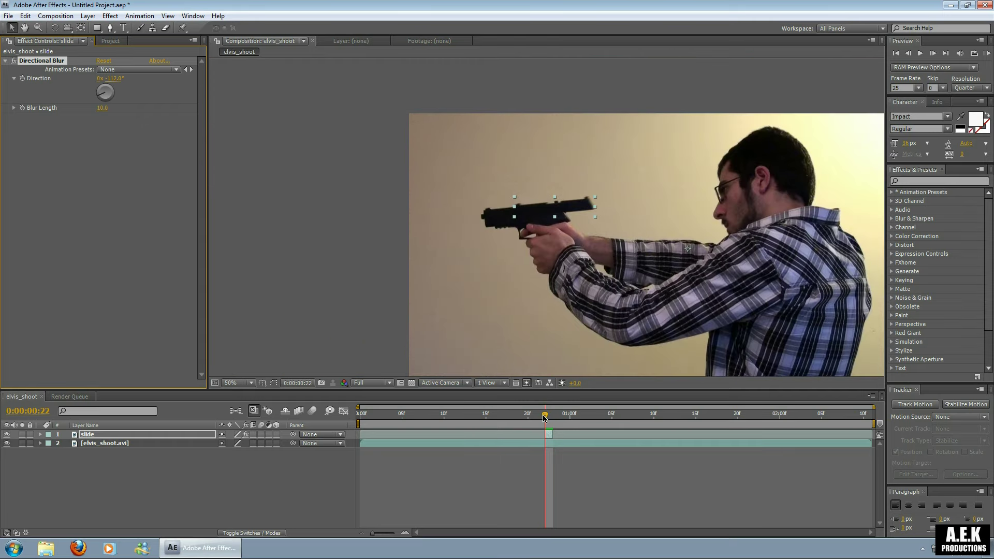
At frame 2, duplicate the original footage, end the copy there, and rename it 'barrel'
drag(545, 418, 378, 444)
click(378, 444)
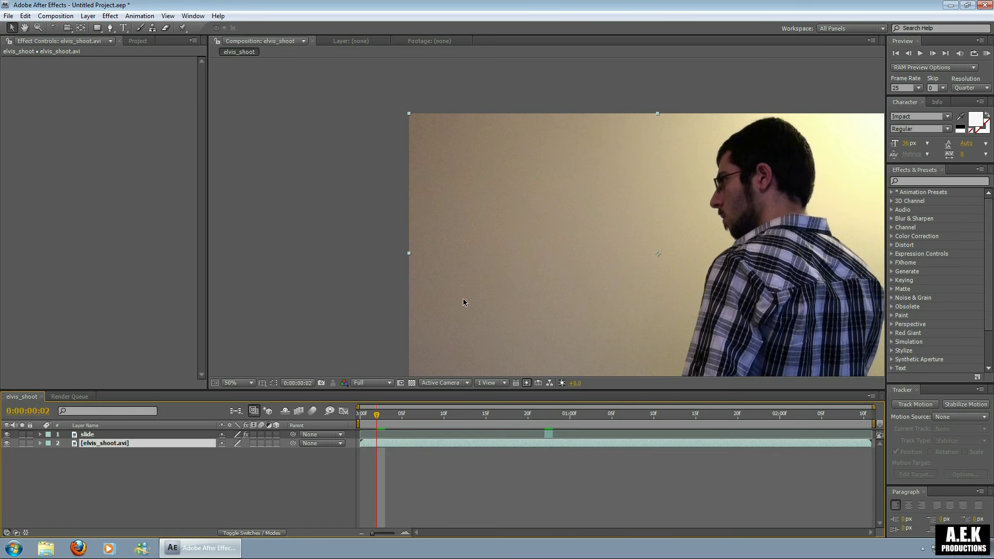
drag(561, 282, 466, 251)
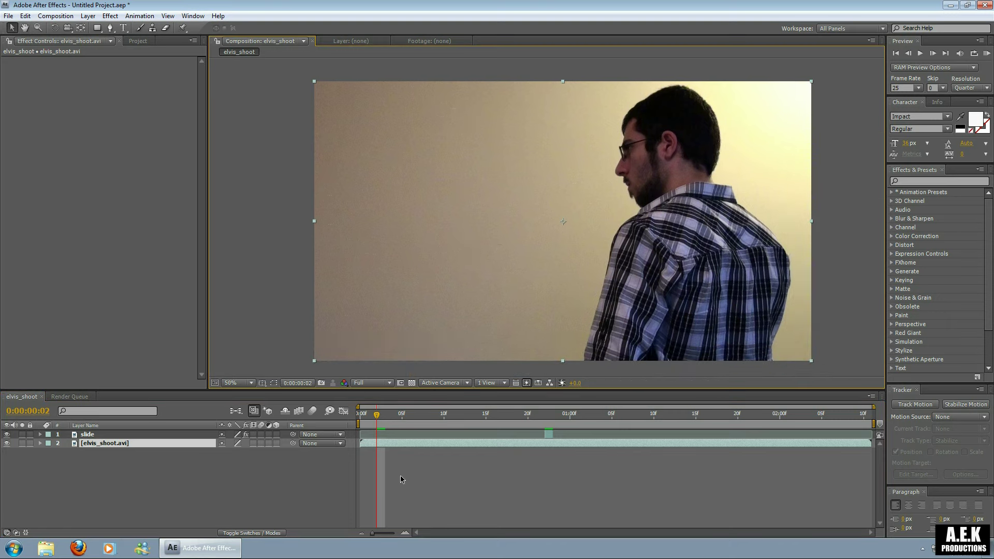
key(ctrl+d)
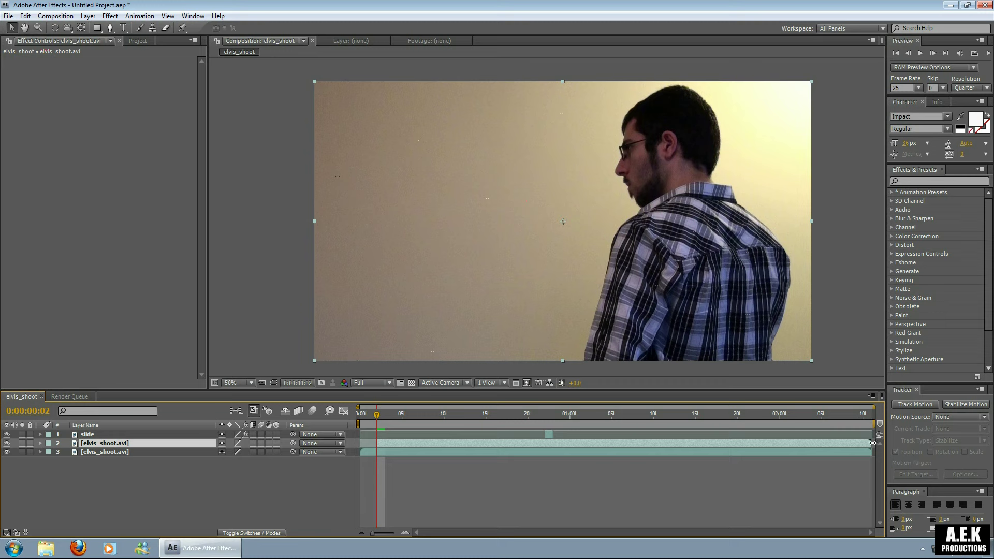
key(alt+])
key(Return)
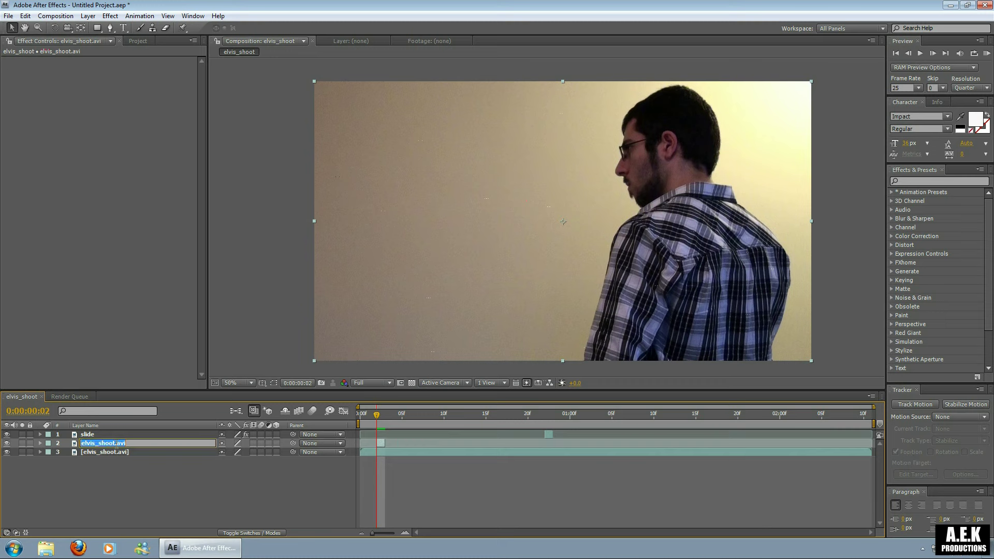
text(barrel)
key(Return)
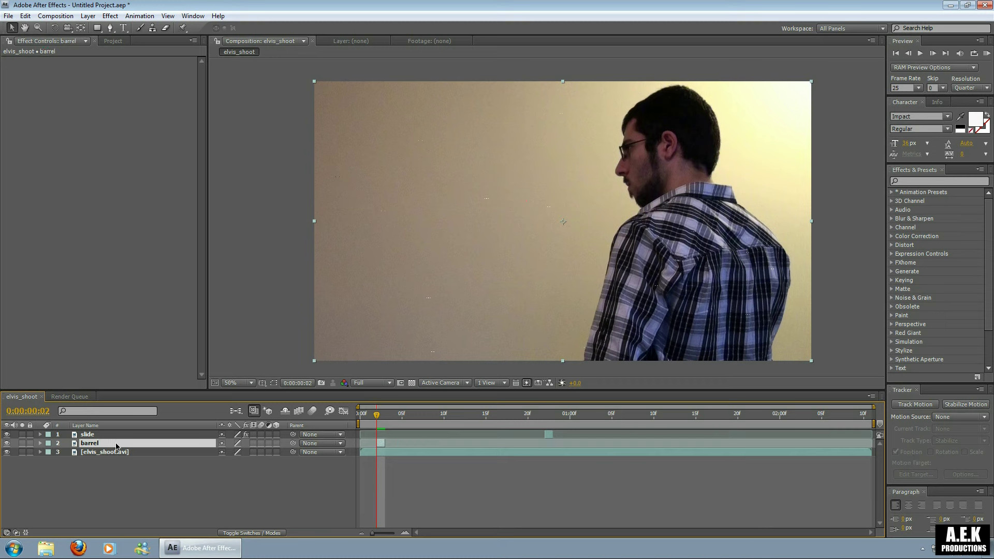
Move the barrel layer to start at frame 22
drag(379, 445, 550, 447)
click(542, 414)
key(period)
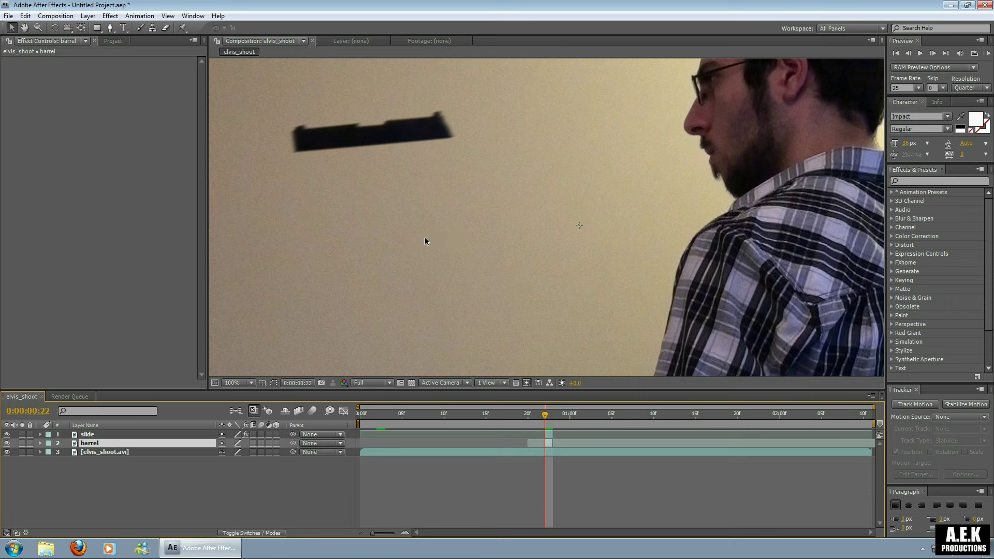
drag(390, 232, 548, 317)
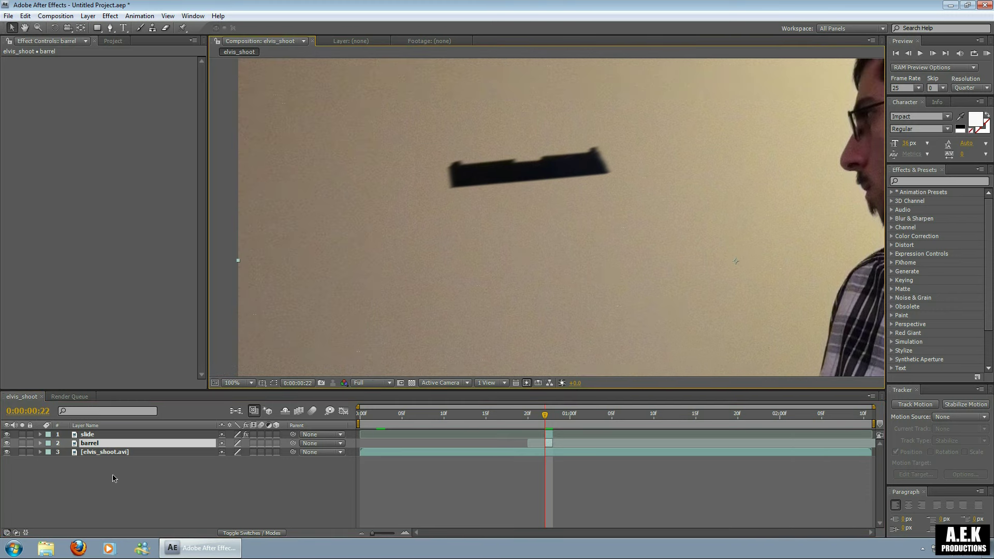
Set the barrel layer's Opacity to 50%
click(41, 444)
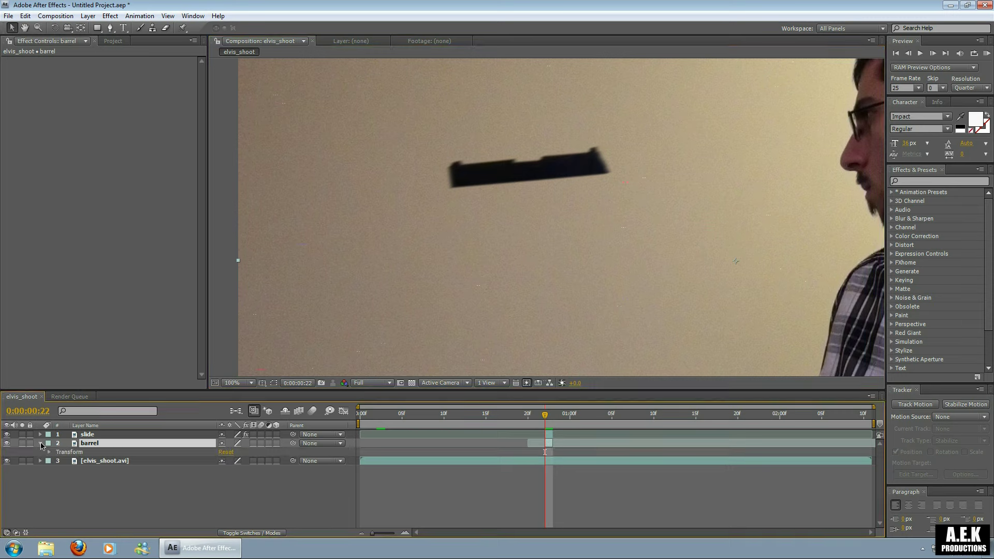
click(49, 452)
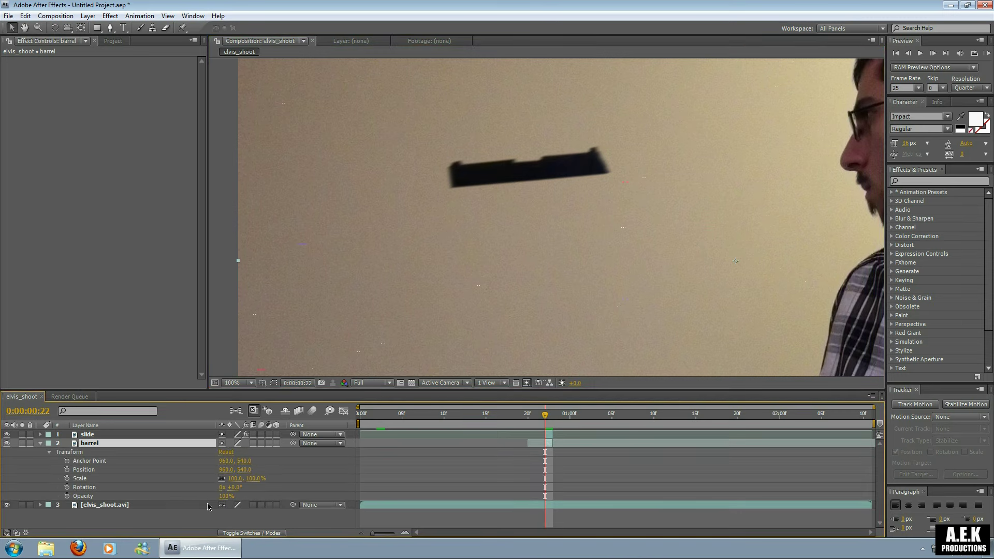
click(225, 497)
text(50)
key(Return)
key(t)
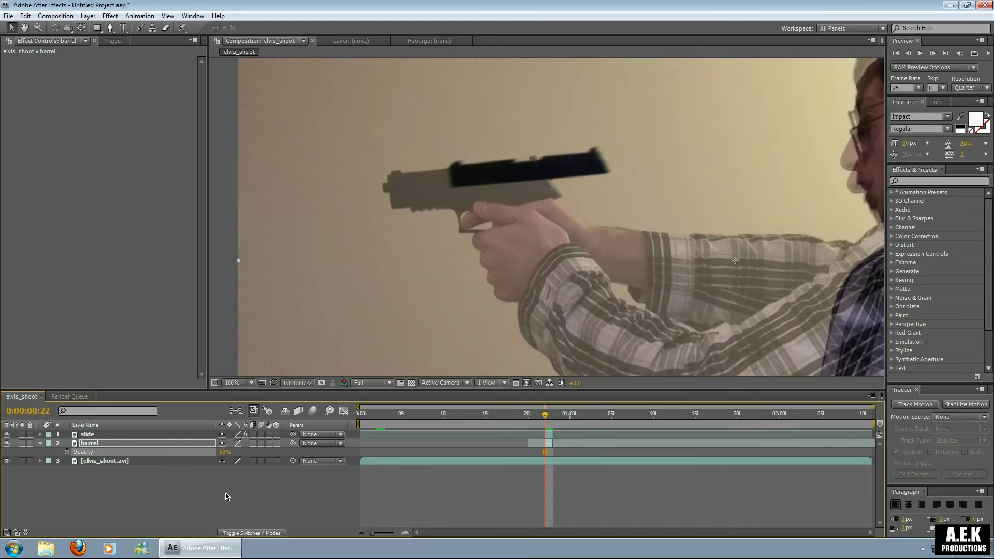
scroll(488, 229, up, 2)
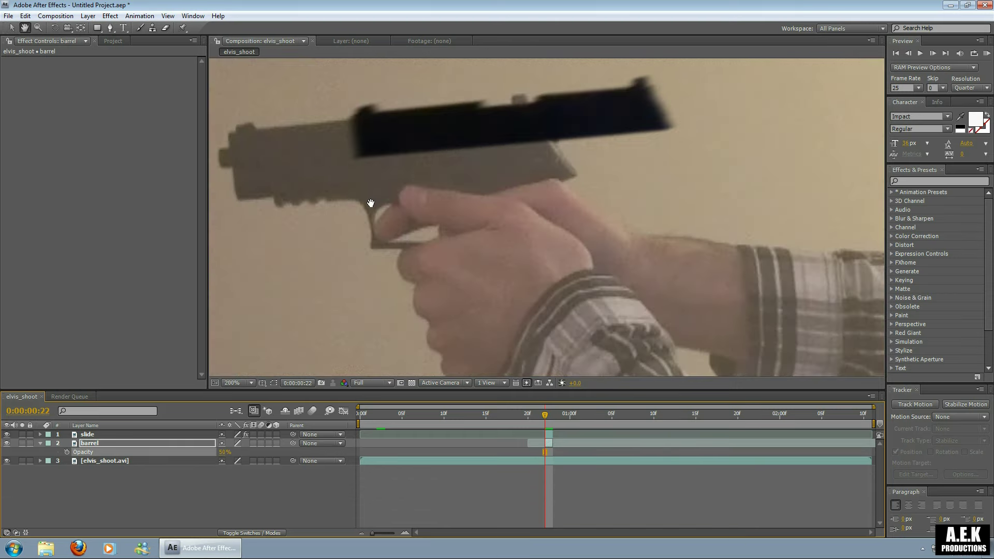
Draw a closed Pen mask around the gun's rear on the barrel layer
click(111, 28)
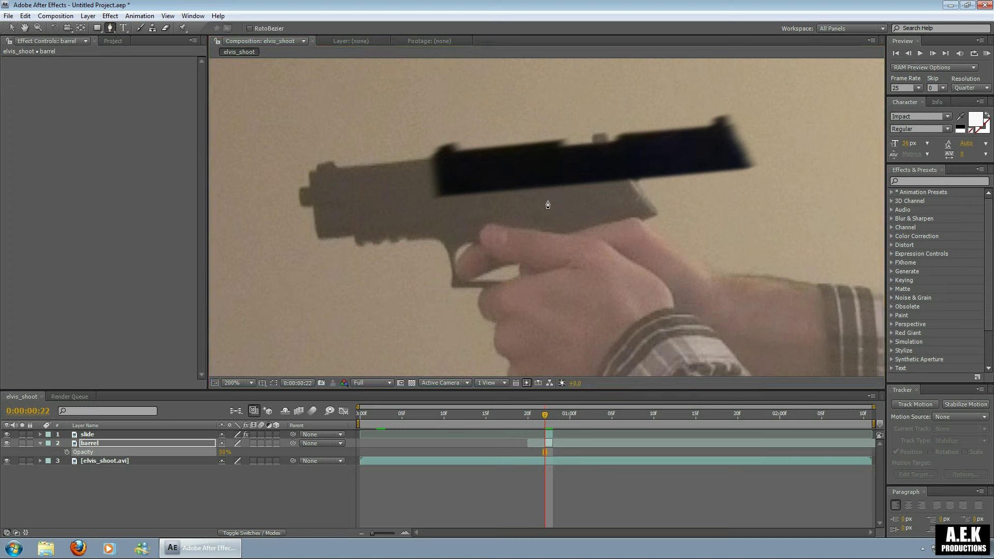
click(443, 134)
click(443, 169)
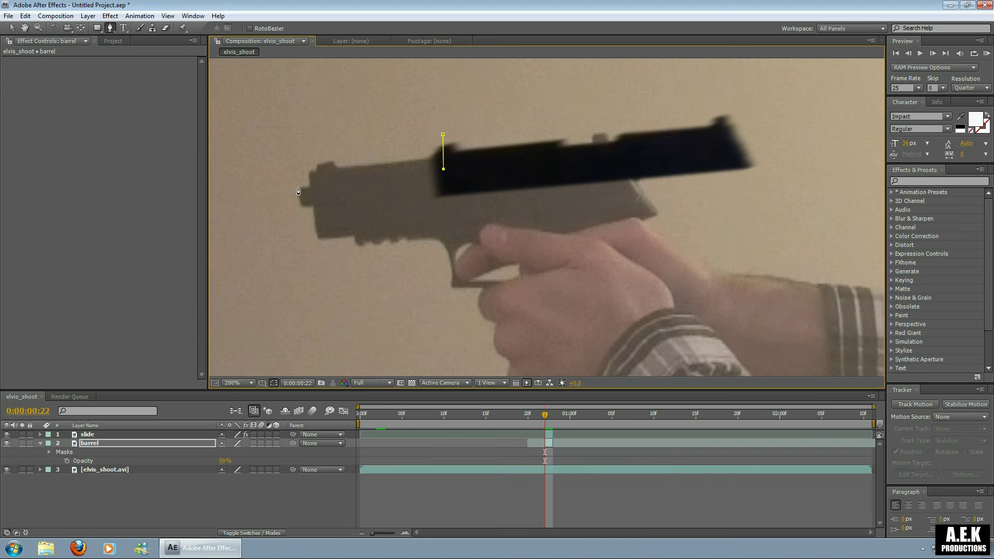
click(298, 187)
click(299, 208)
click(345, 203)
click(314, 217)
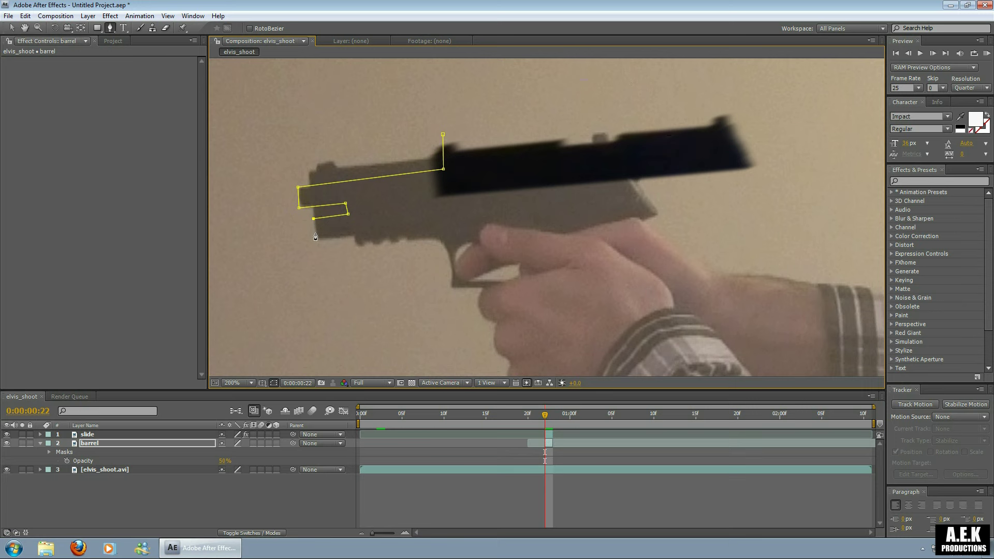
click(315, 233)
click(352, 234)
click(354, 243)
click(299, 247)
click(285, 157)
click(442, 135)
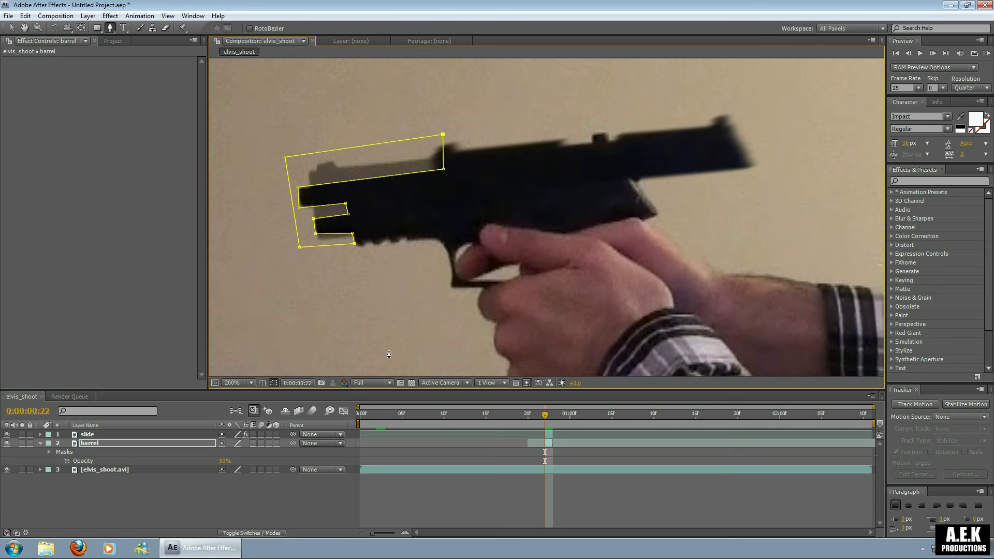
Add a small second mask around the notch on top of the gun
click(581, 128)
click(586, 152)
click(620, 145)
click(582, 128)
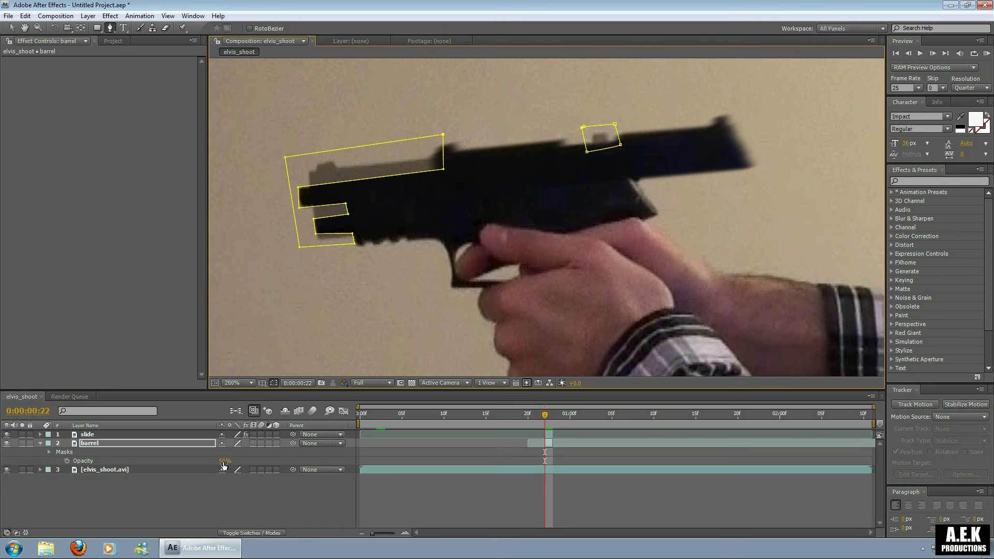
Raise the barrel layer's Opacity back to 100% and check the masked result
drag(224, 461, 250, 460)
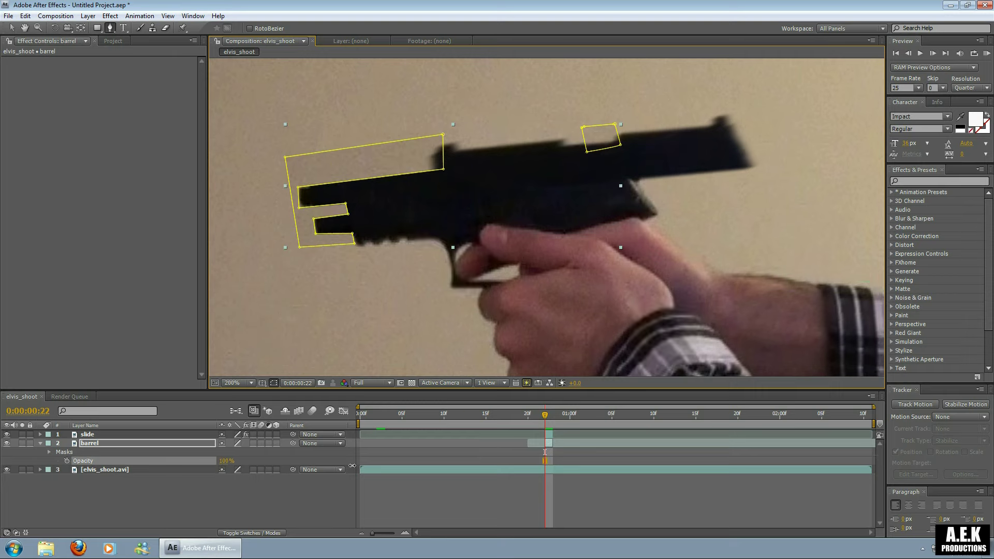
click(273, 383)
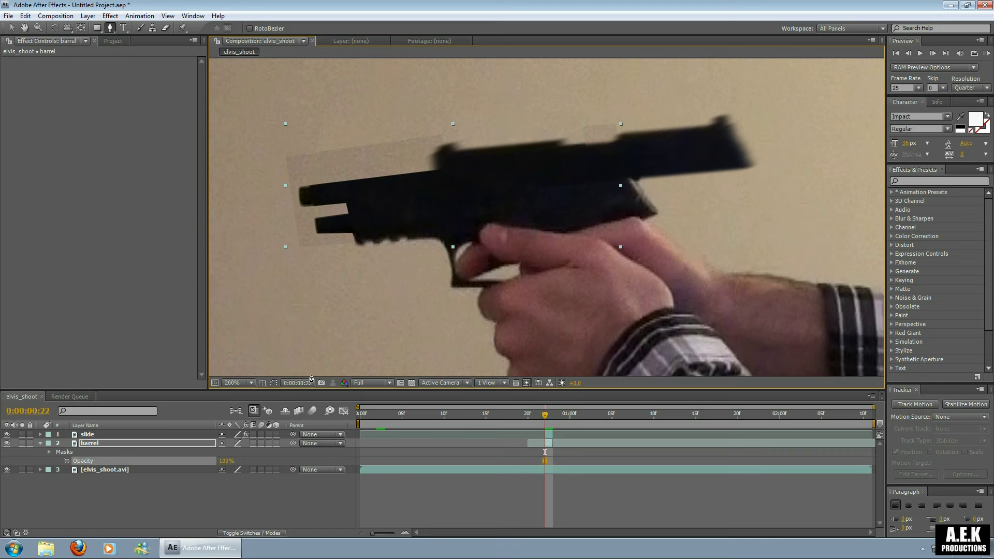
click(274, 383)
click(11, 27)
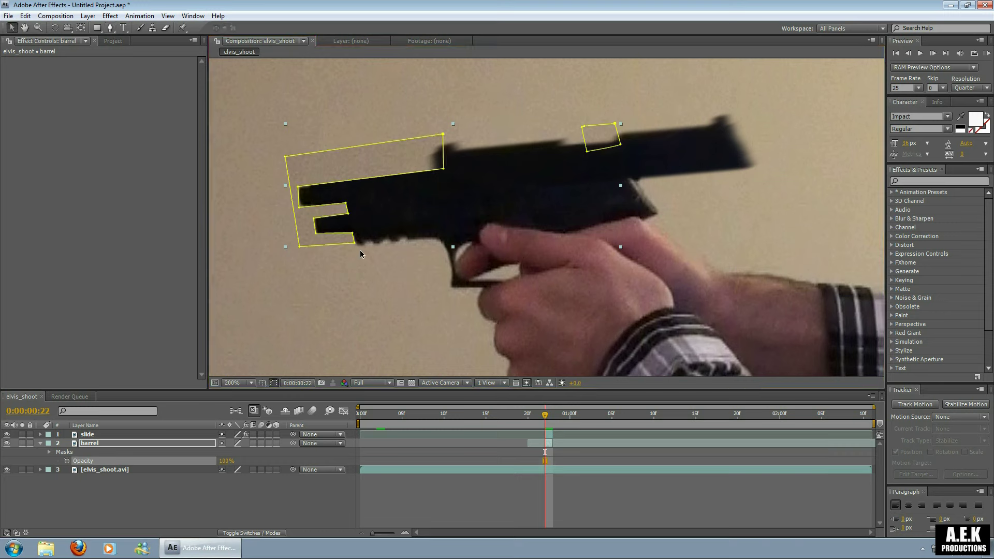
click(318, 236)
click(301, 209)
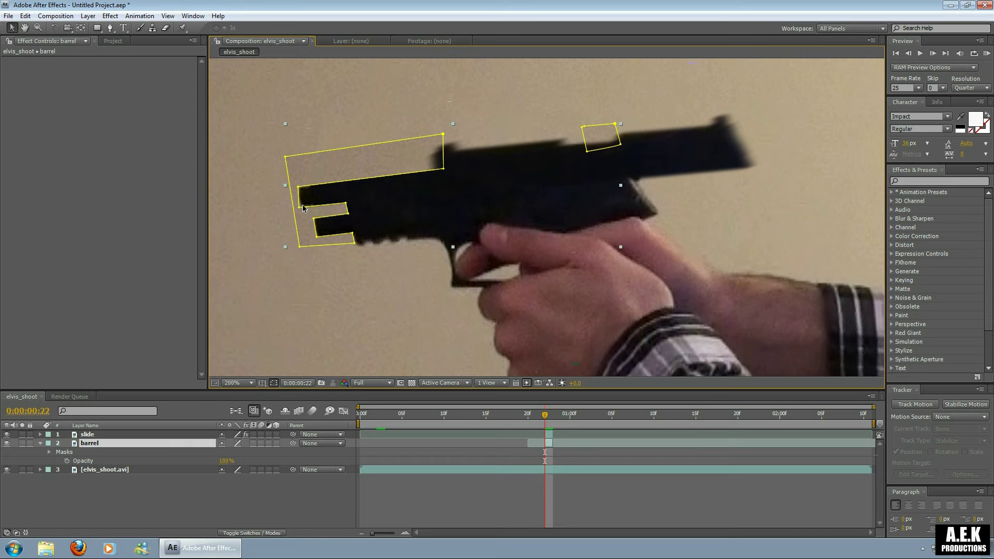
click(302, 207)
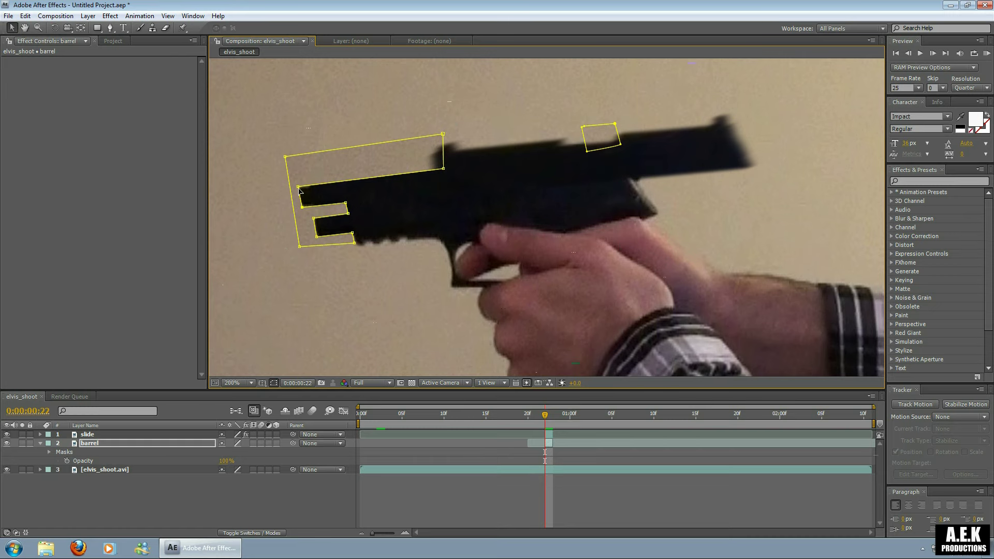
scroll(392, 325, down, 4)
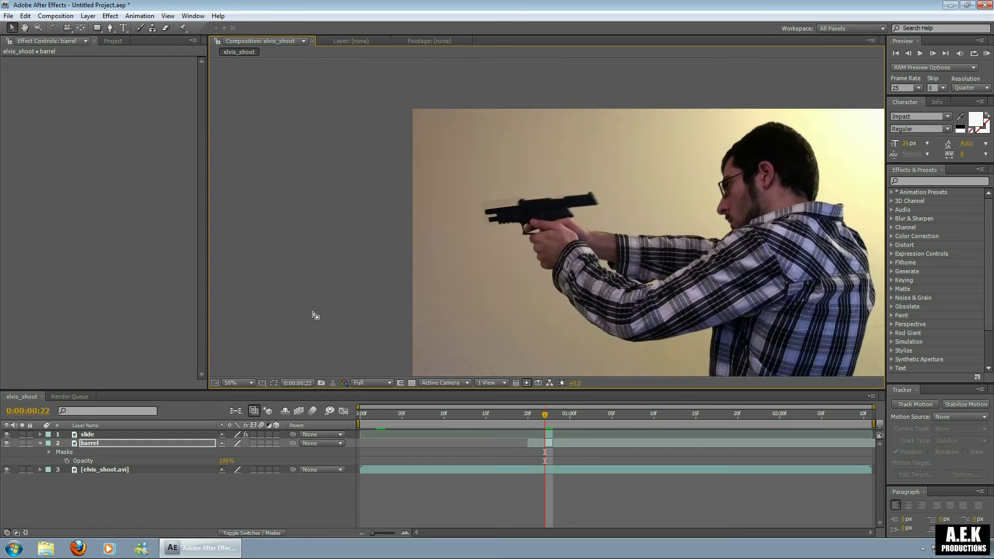
scroll(491, 335, up, 4)
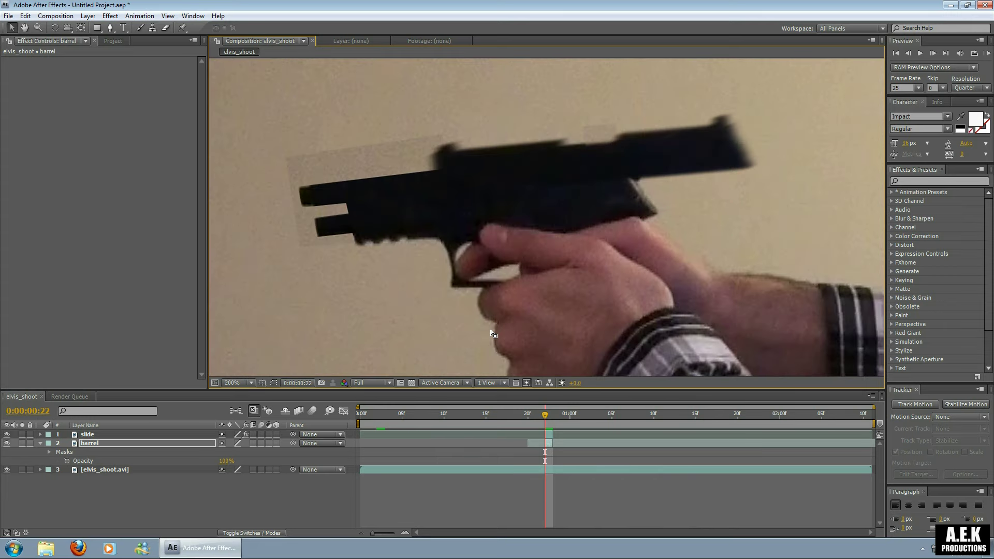
Apply Brightness & Contrast to the barrel layer and nudge Brightness up slightly
right_click(147, 445)
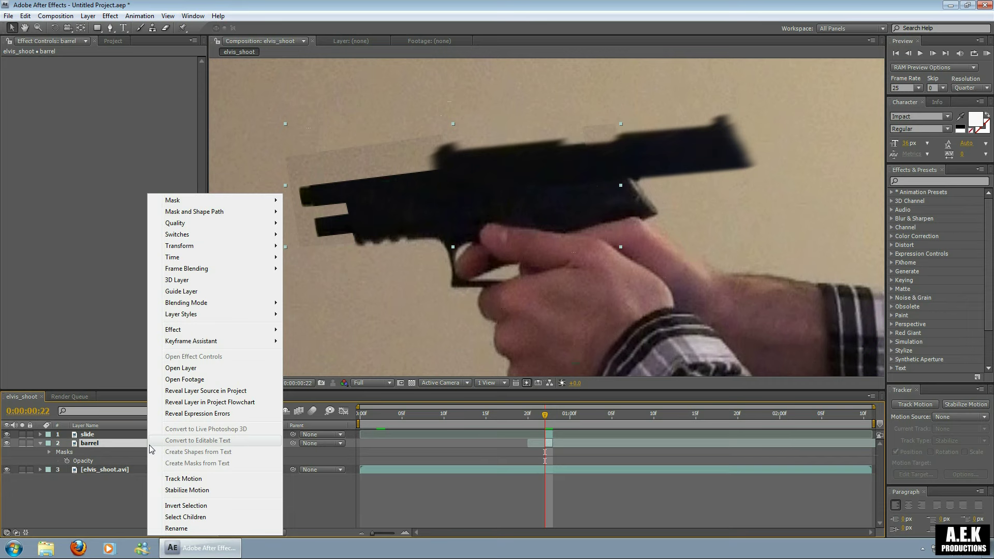
mouse_move(197, 331)
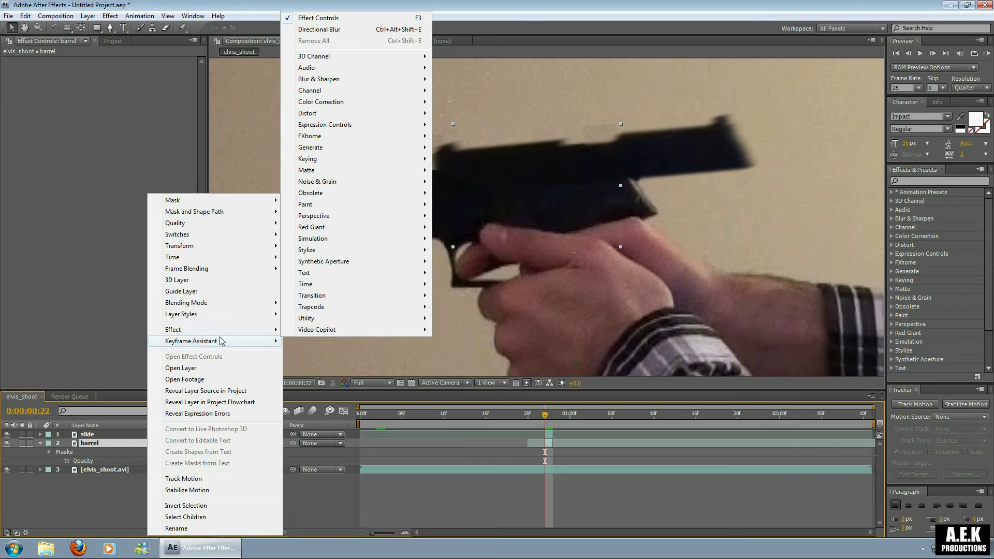
mouse_move(394, 102)
click(532, 137)
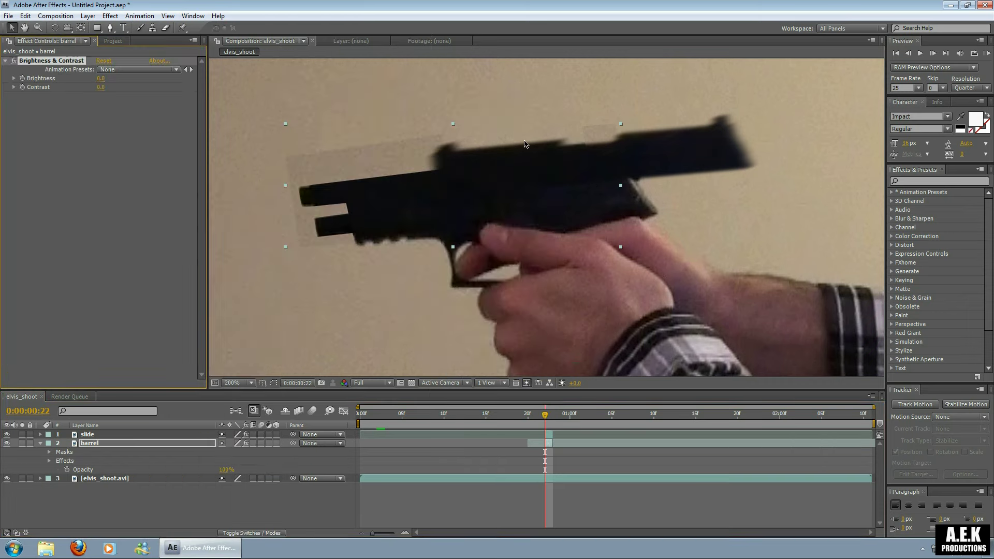
drag(101, 81, 105, 78)
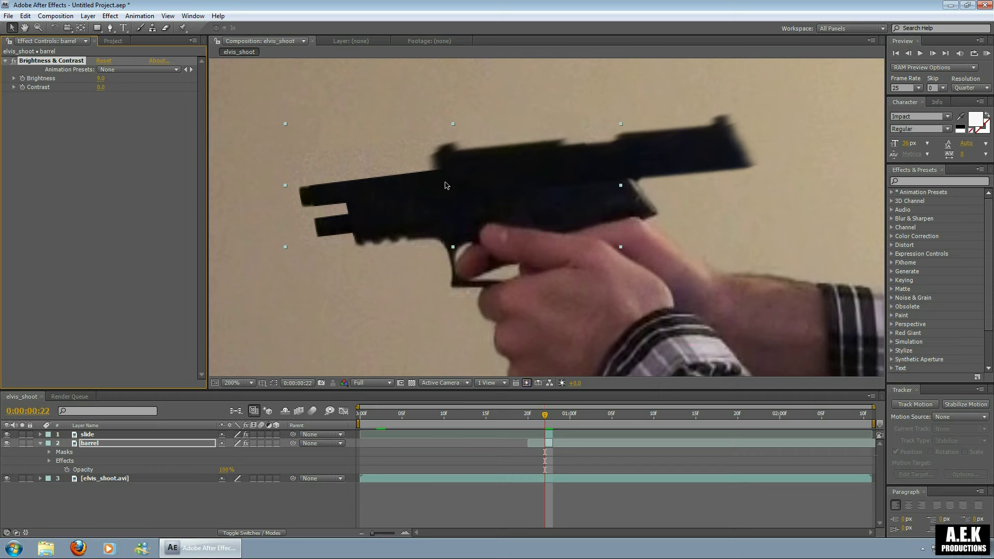
Set the work area to about 15f–01:05f and preview it
scroll(445, 184, down, 3)
drag(607, 267, 514, 242)
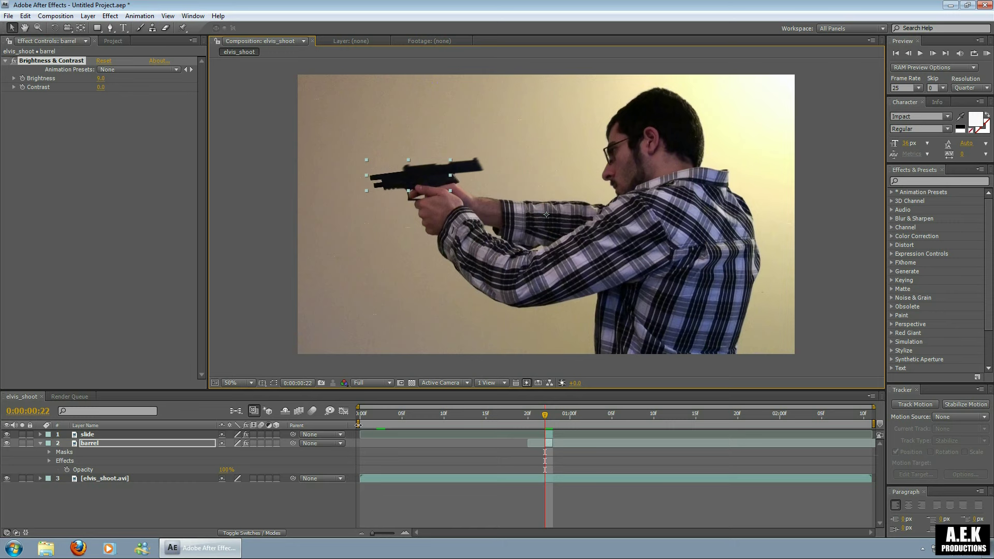
drag(357, 425, 484, 424)
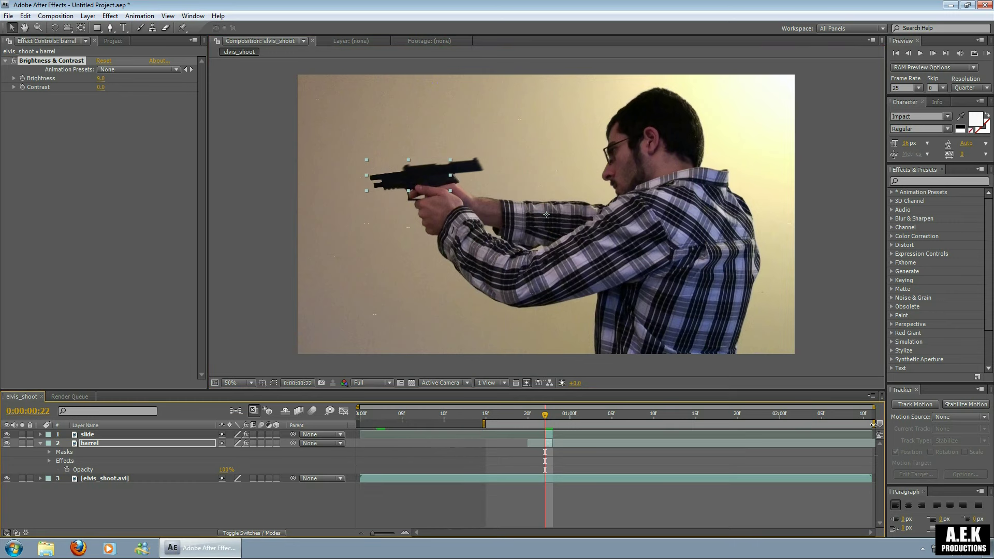
drag(874, 424, 596, 424)
click(986, 54)
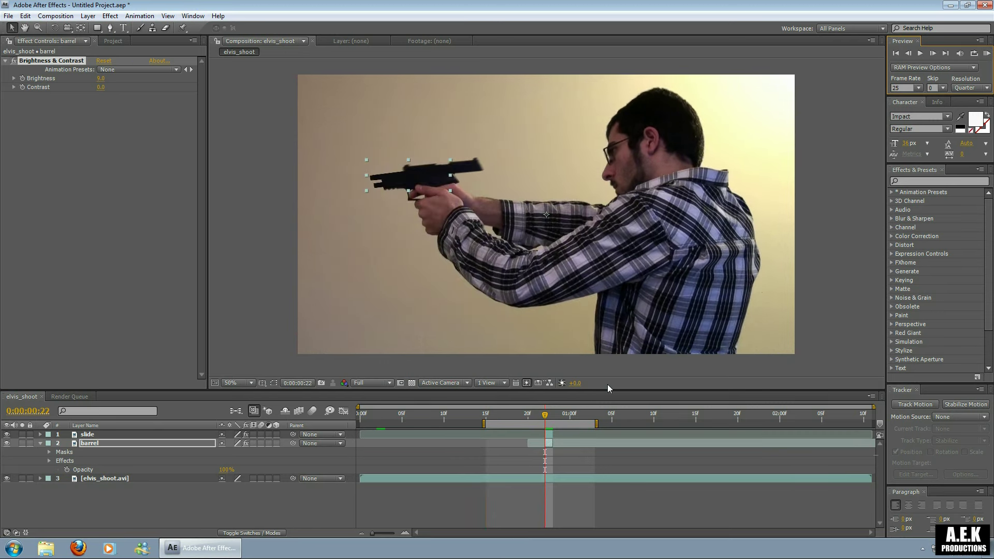
drag(489, 418, 546, 448)
Add the muzzle_flash_0002134161.avi footage to the composition
click(7, 61)
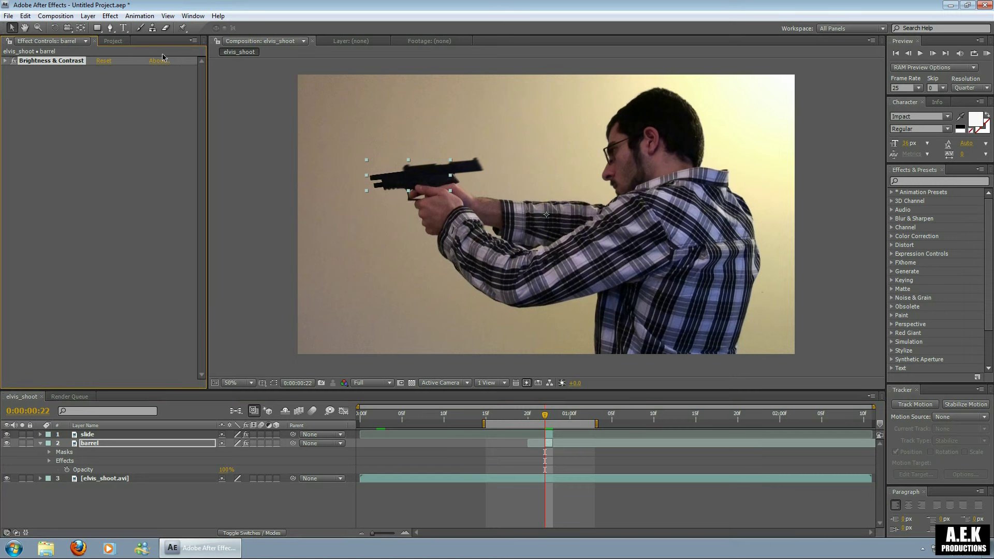
click(113, 42)
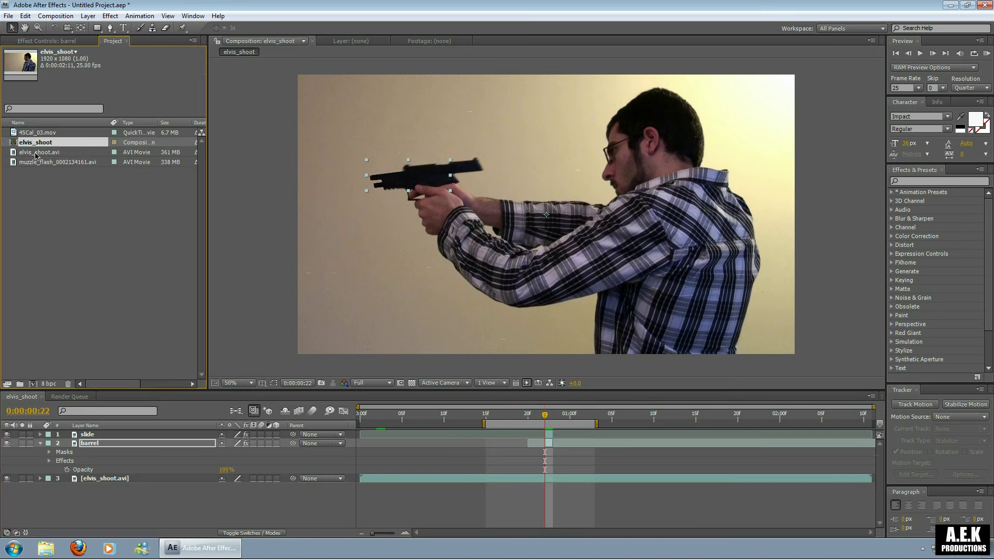
click(47, 162)
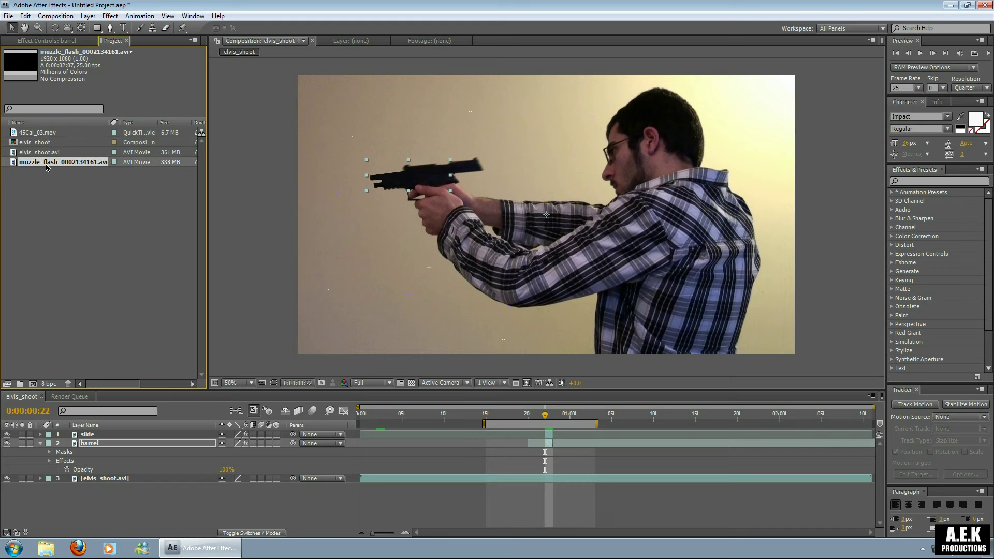
drag(46, 164, 546, 217)
Set the muzzle flash to Lighten blending and start it around frame 21
right_click(467, 224)
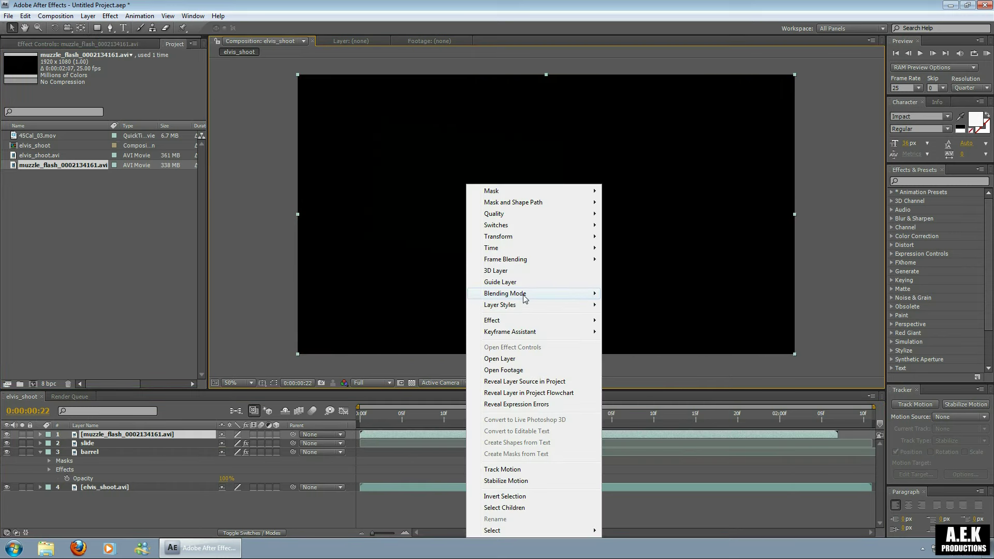
mouse_move(524, 295)
click(637, 245)
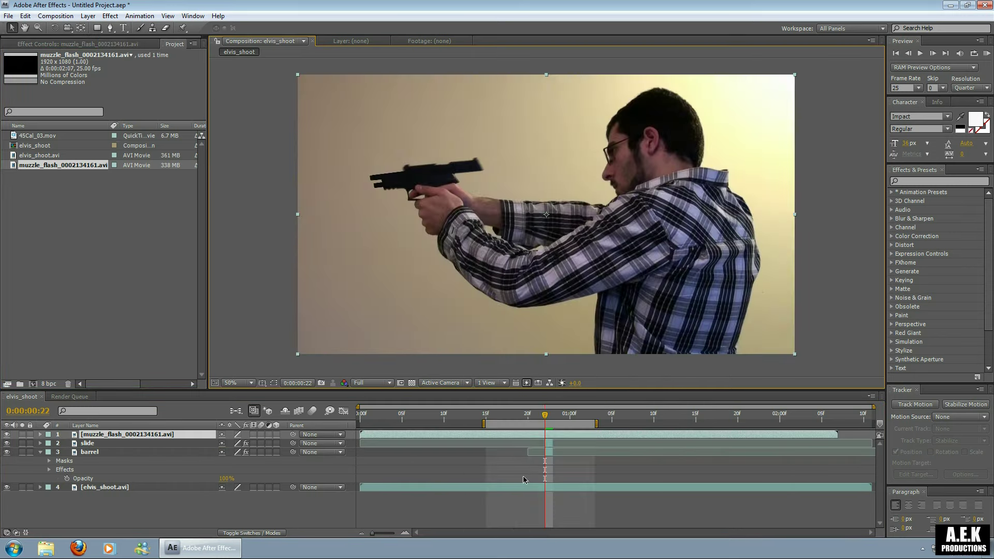
drag(423, 434, 597, 438)
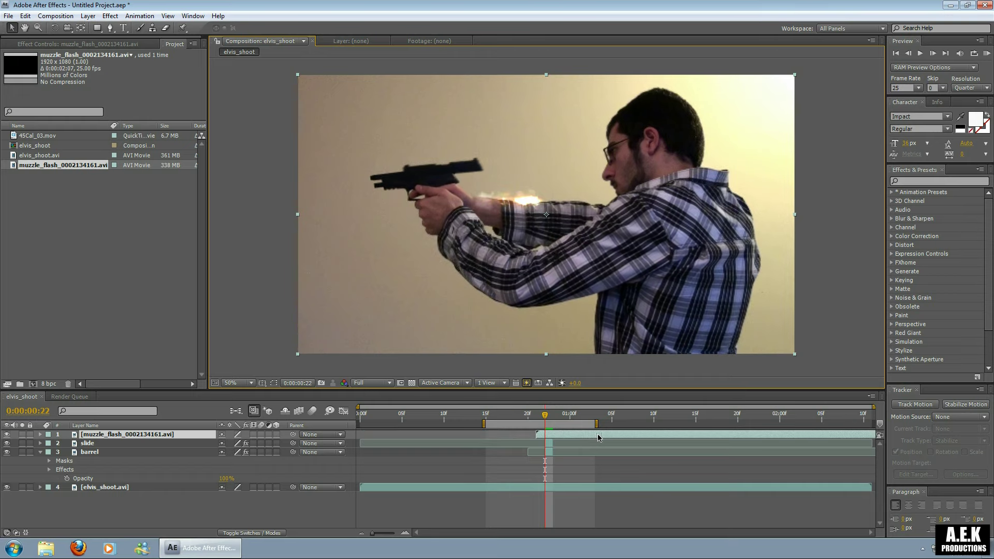
Position the muzzle flash at the gun barrel and scale it to 174%
drag(477, 278, 299, 256)
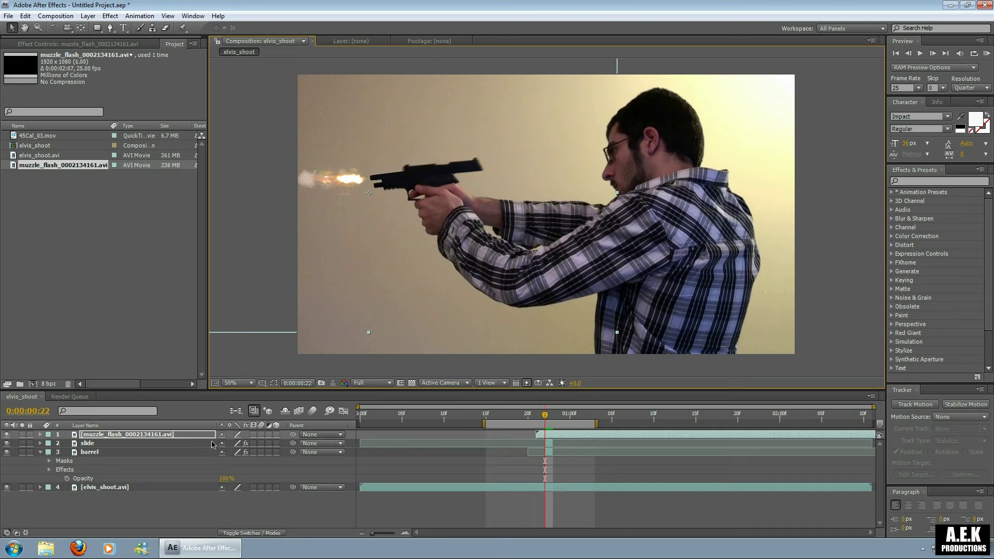
click(39, 434)
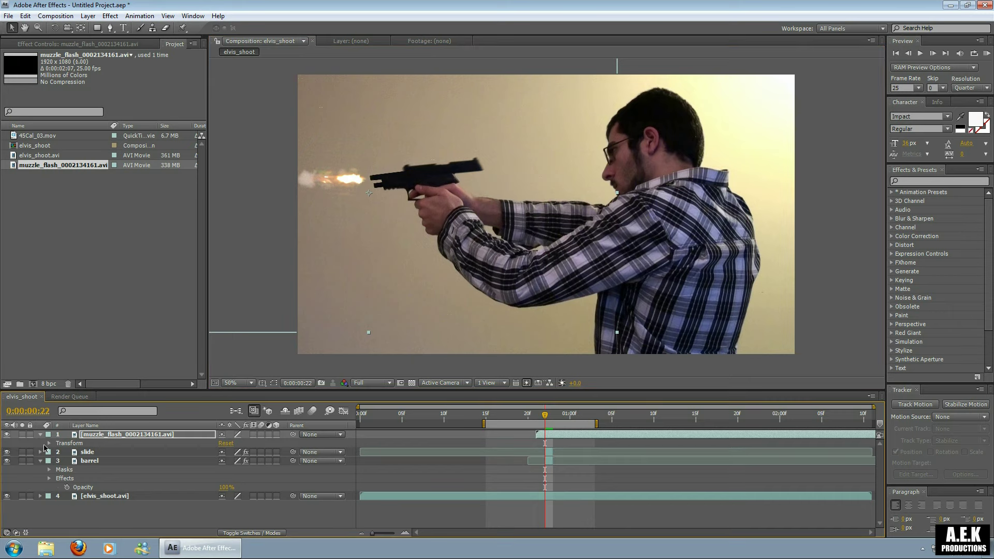
click(49, 443)
key(s)
drag(237, 443, 269, 320)
drag(336, 187, 345, 195)
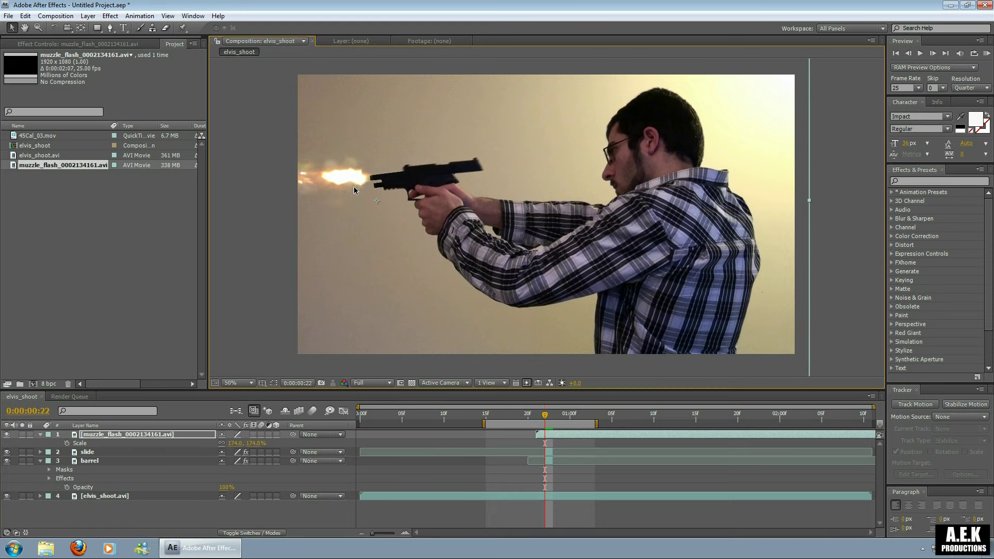
Rotate the muzzle flash to -7° to match the gun and nudge it into place
key(r)
drag(231, 443, 228, 443)
drag(357, 187, 361, 186)
click(41, 434)
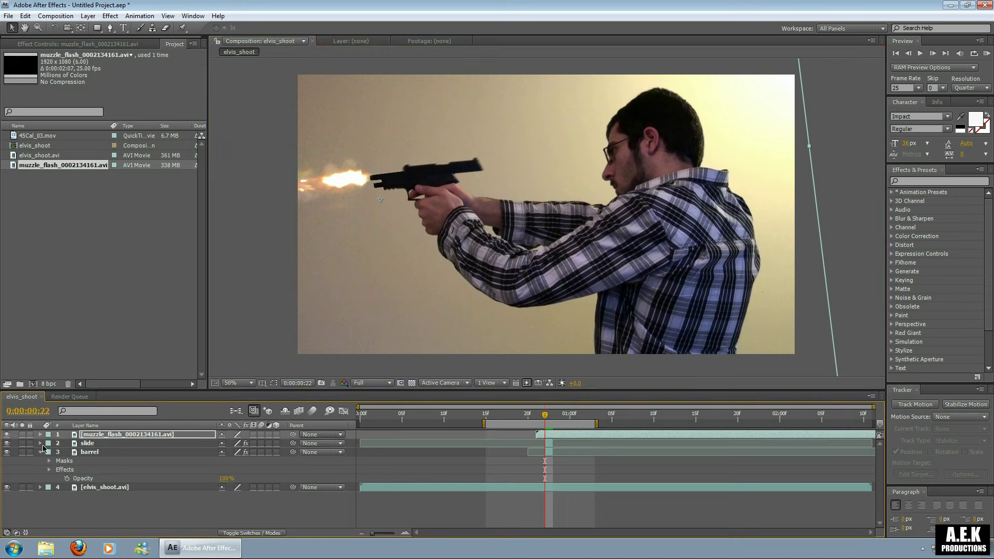
click(41, 452)
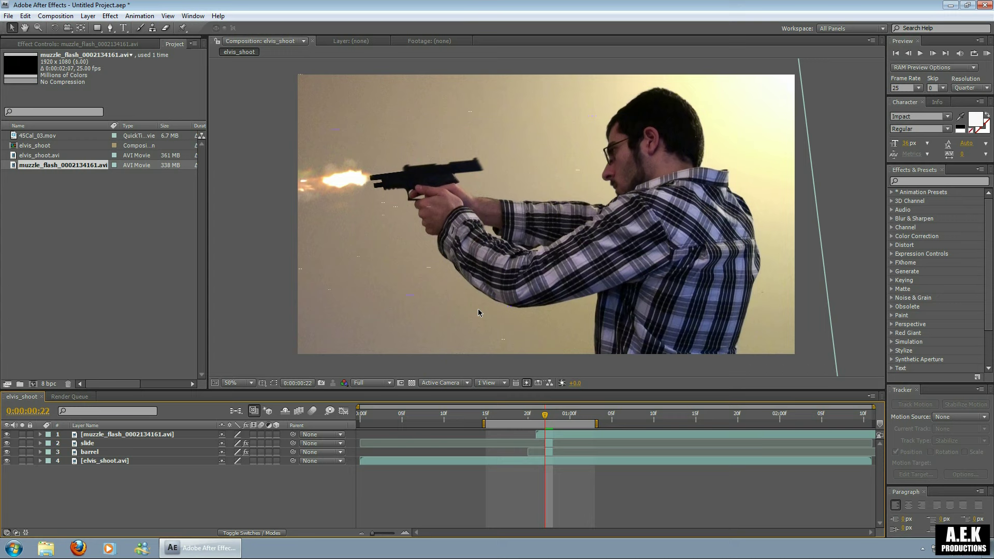
Duplicate elvis_shoot.avi and trim the copy to just the current firing frame
click(510, 461)
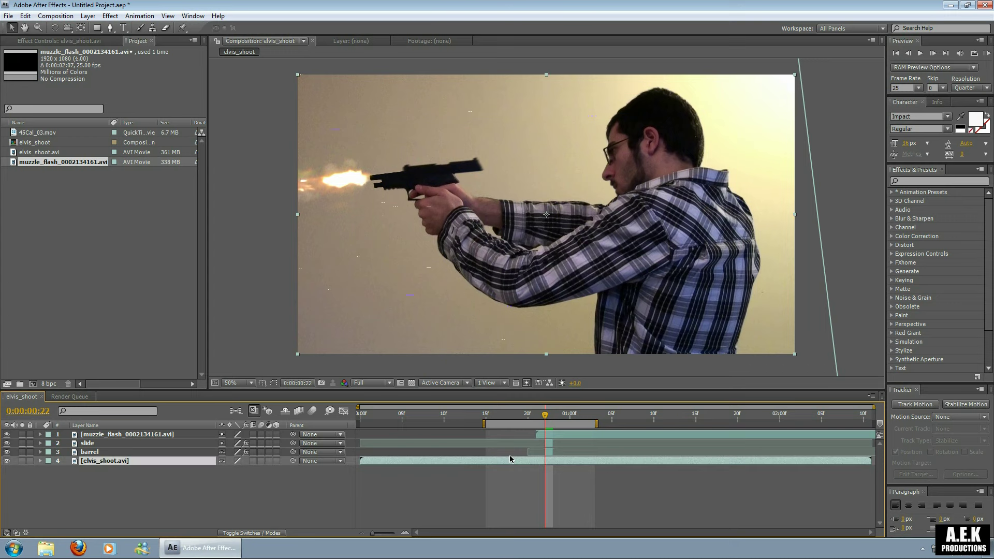
key(ctrl+d)
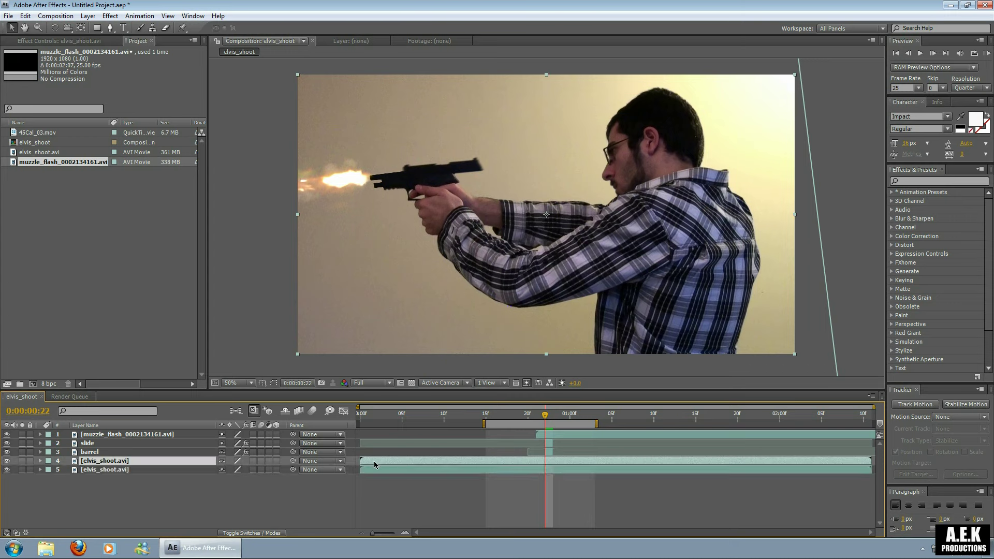
drag(363, 459, 544, 469)
drag(871, 462, 462, 461)
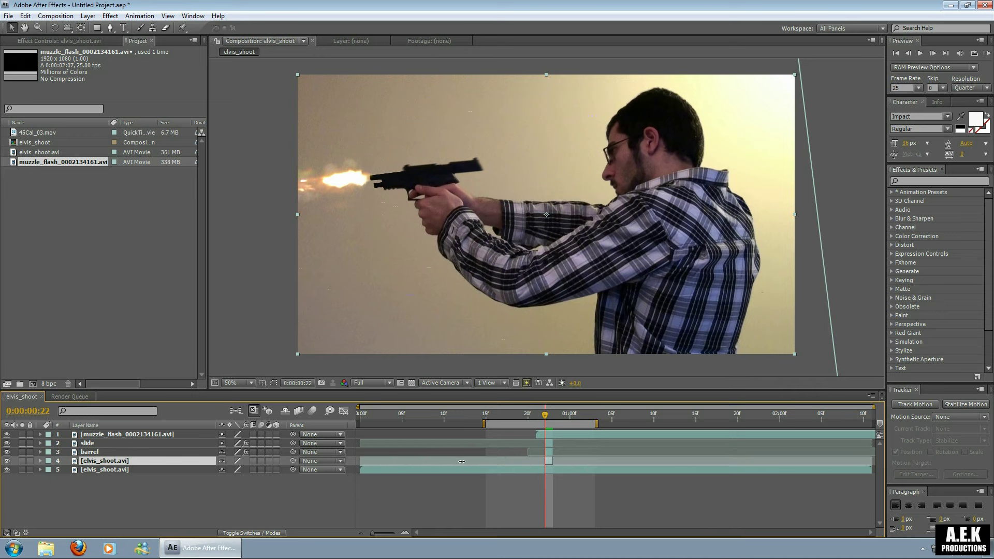
Set the copy's blending mode to Add so the firing frame glows bright
right_click(549, 464)
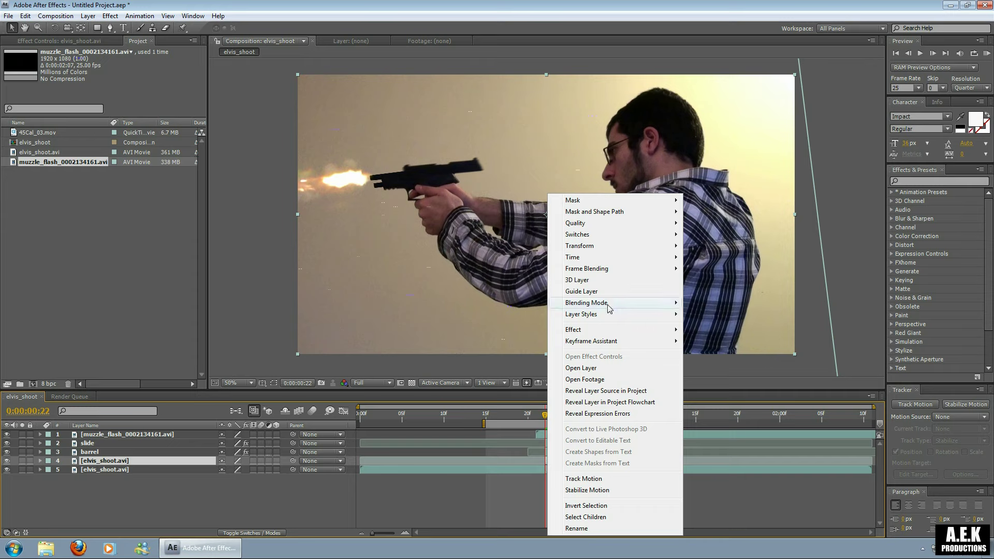
mouse_move(625, 305)
click(704, 234)
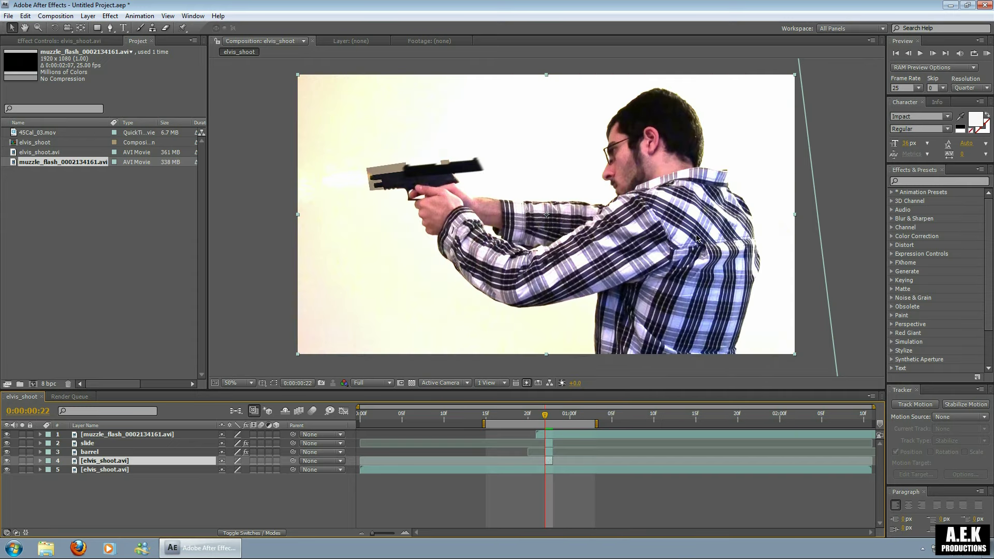
key(g)
key(period)
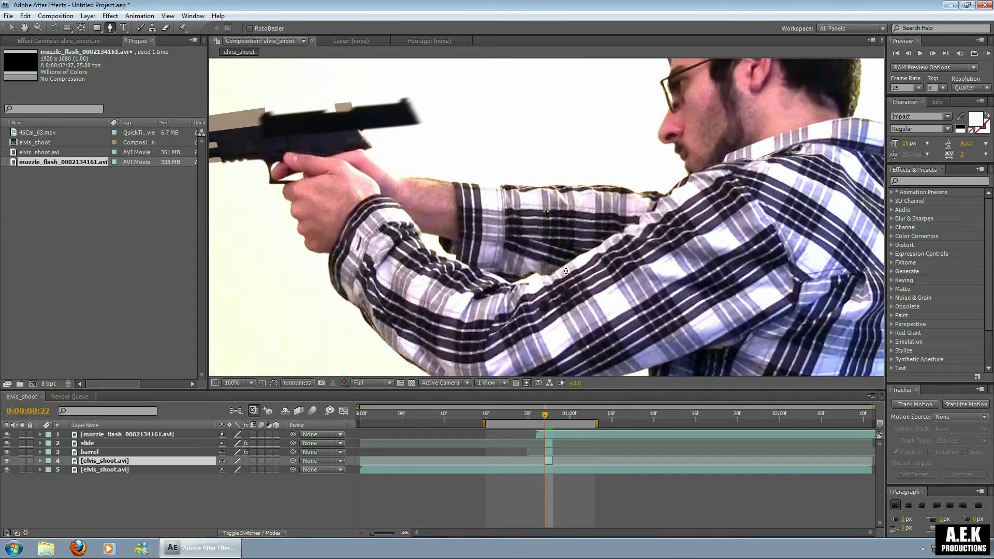
Draw a mask outlining the hand on the grip, down around the fingertips and thumb
click(324, 157)
click(291, 153)
click(282, 167)
click(294, 169)
click(308, 178)
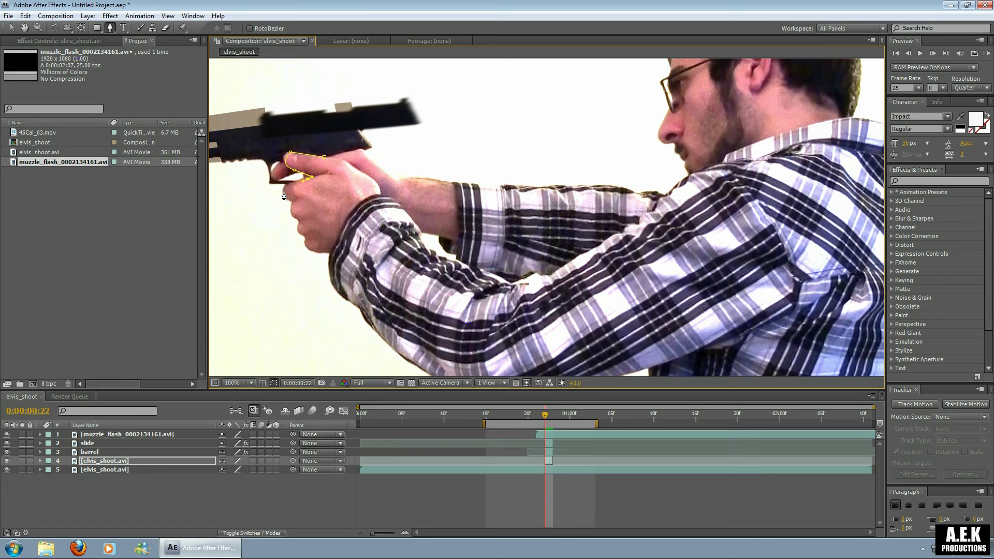
click(288, 199)
click(296, 214)
click(296, 219)
click(304, 237)
click(312, 248)
click(338, 255)
click(339, 246)
click(327, 234)
click(315, 193)
click(331, 173)
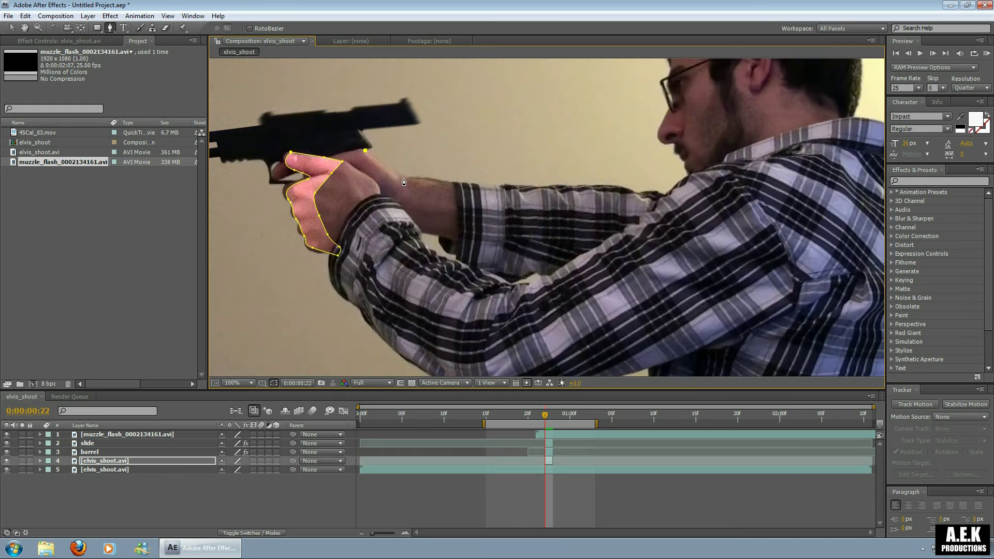
Draw a closed mask around the forearm
click(399, 175)
click(451, 184)
click(456, 202)
click(438, 209)
click(407, 195)
click(364, 171)
click(336, 154)
click(365, 150)
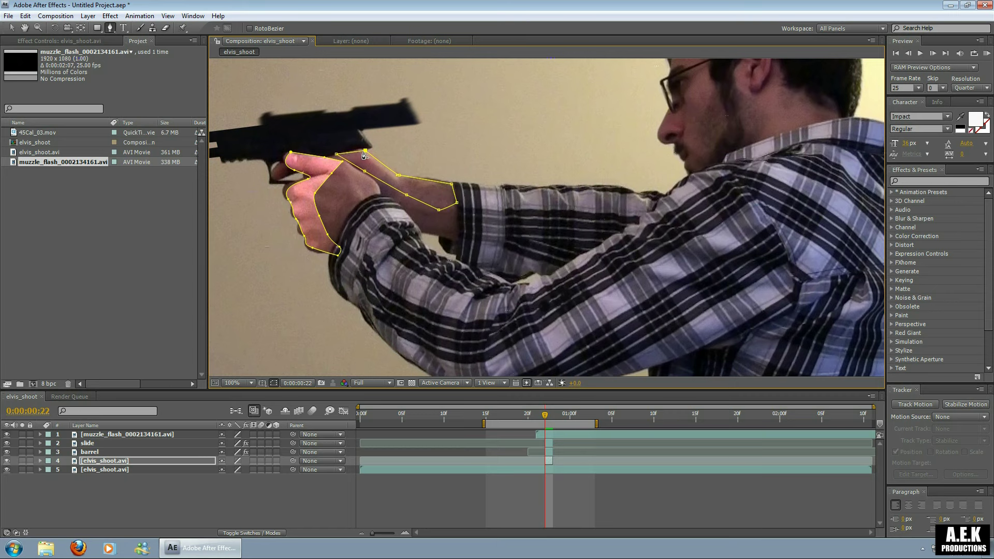
Draw a closed mask along the far arm out and back to the wrist
click(425, 247)
click(509, 283)
click(680, 185)
click(738, 174)
click(739, 205)
click(652, 263)
click(503, 322)
click(433, 285)
click(401, 241)
click(399, 237)
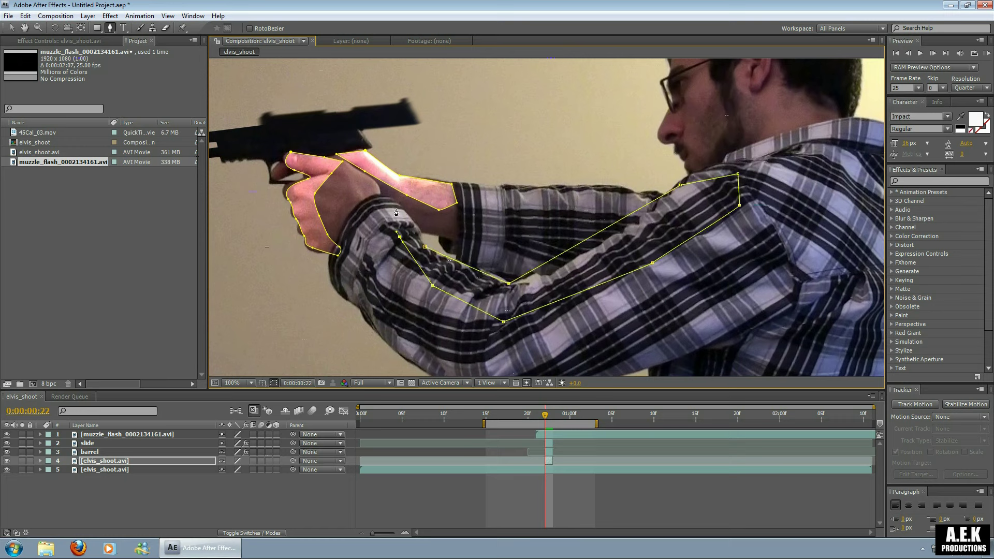
click(424, 248)
Bring the shooter's face into view and mask the nose
drag(658, 211, 475, 323)
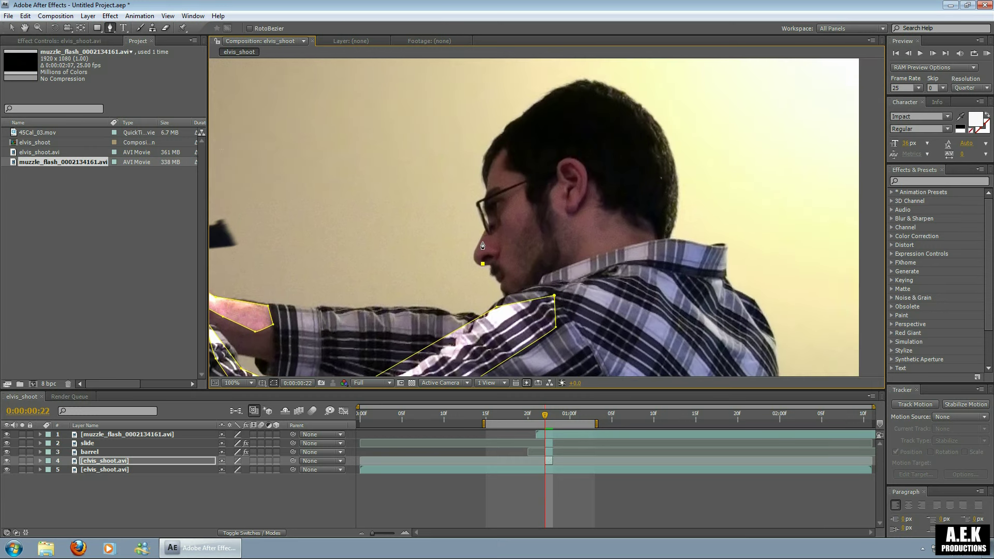
drag(484, 241, 500, 268)
scroll(450, 286, down, 2)
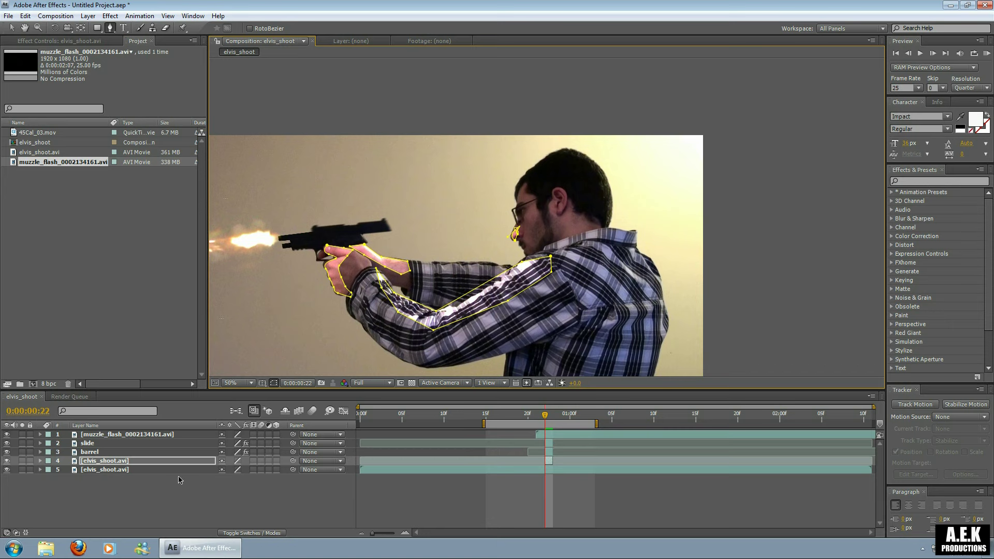
Rename the masked duplicate footage layer to 'light'
click(106, 462)
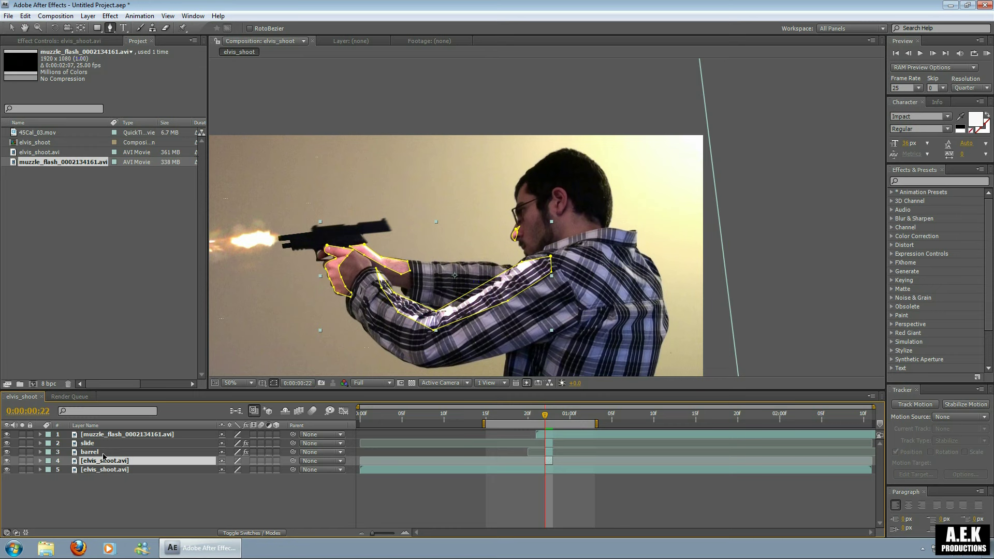
key(Return)
text(light)
key(Return)
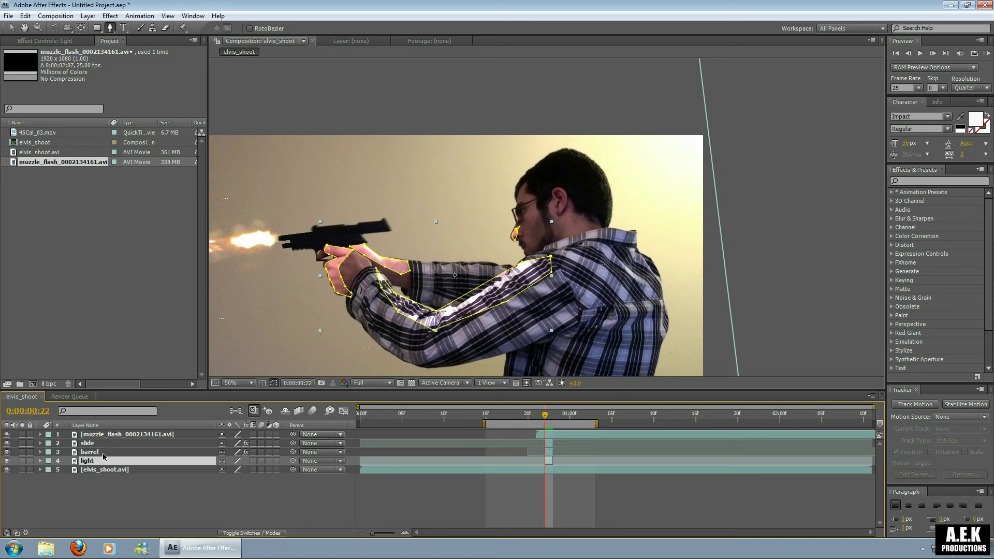
Return to the Selection tool and toggle the viewer's mask outlines off and back on
click(12, 27)
click(262, 383)
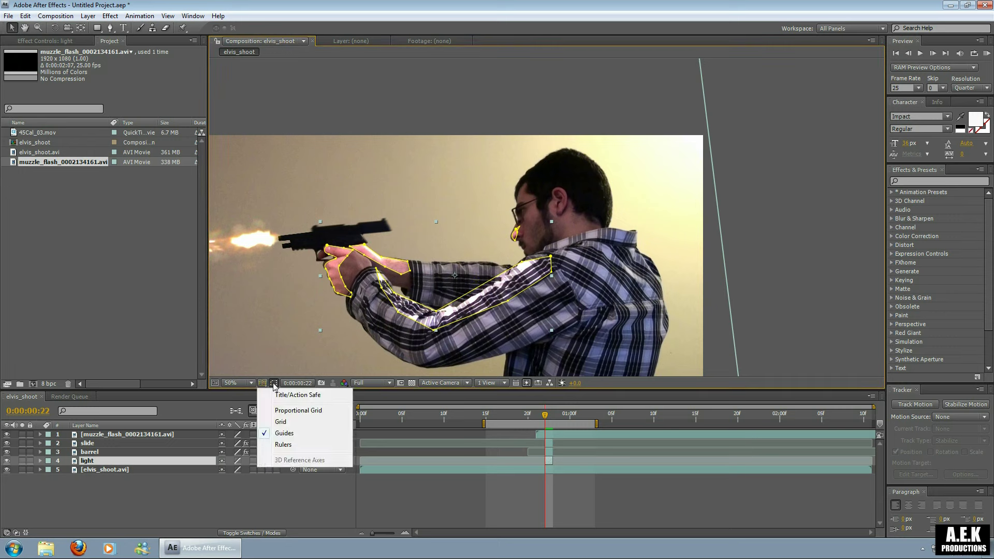
click(274, 383)
click(274, 383)
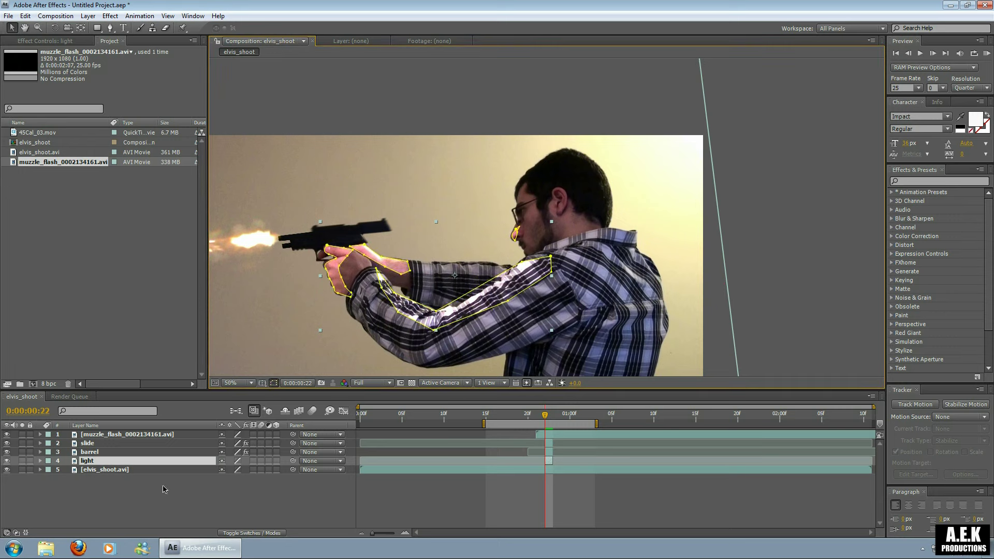
Set Mask Feather to 14 pixels on Masks 1 through 4
key(f)
scroll(95, 491, down, 1)
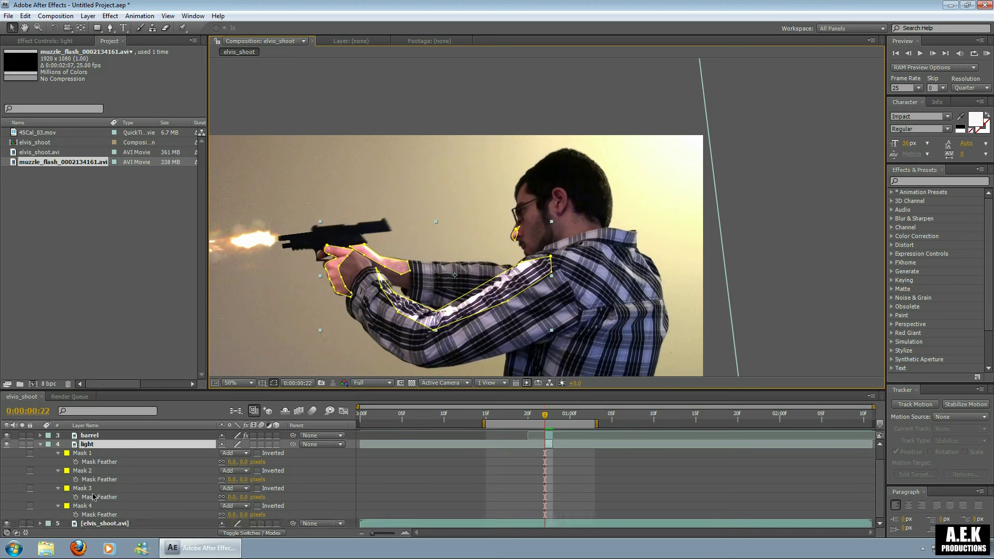
click(85, 454)
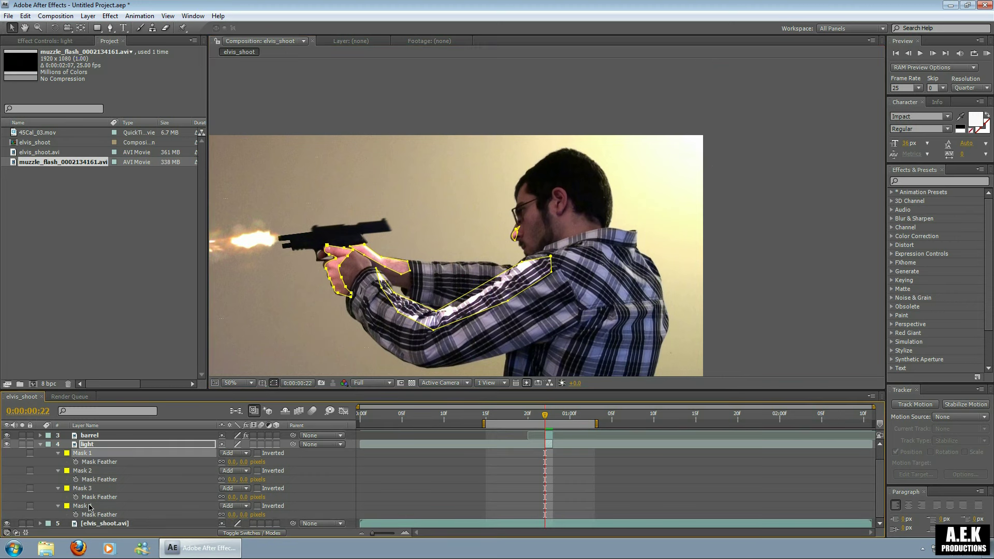
shift+click(89, 507)
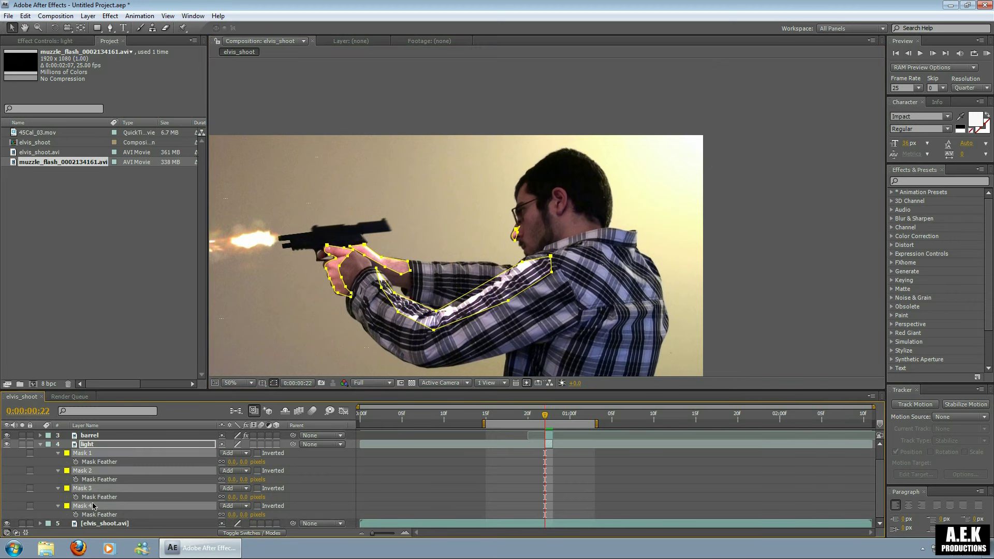
click(245, 462)
text(14)
key(Return)
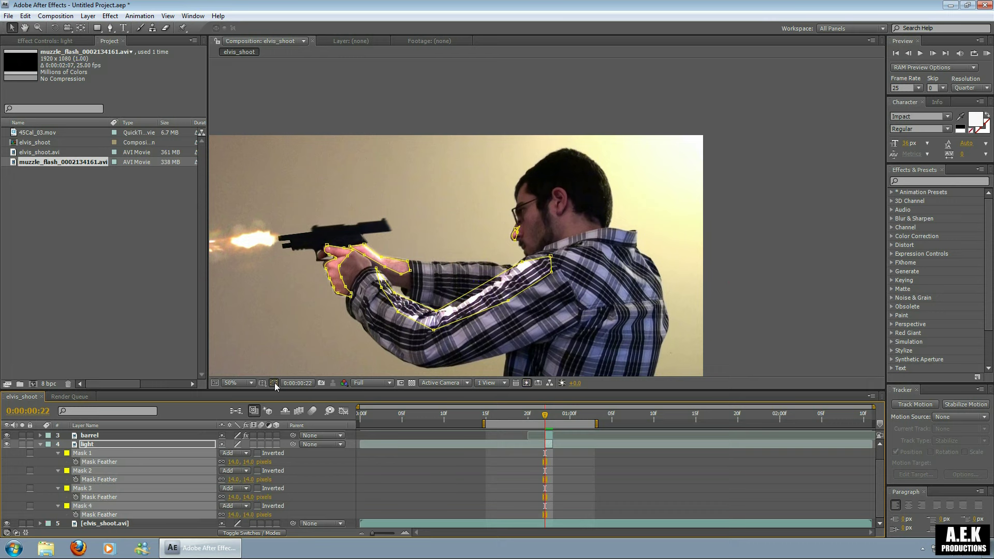
key(F2)
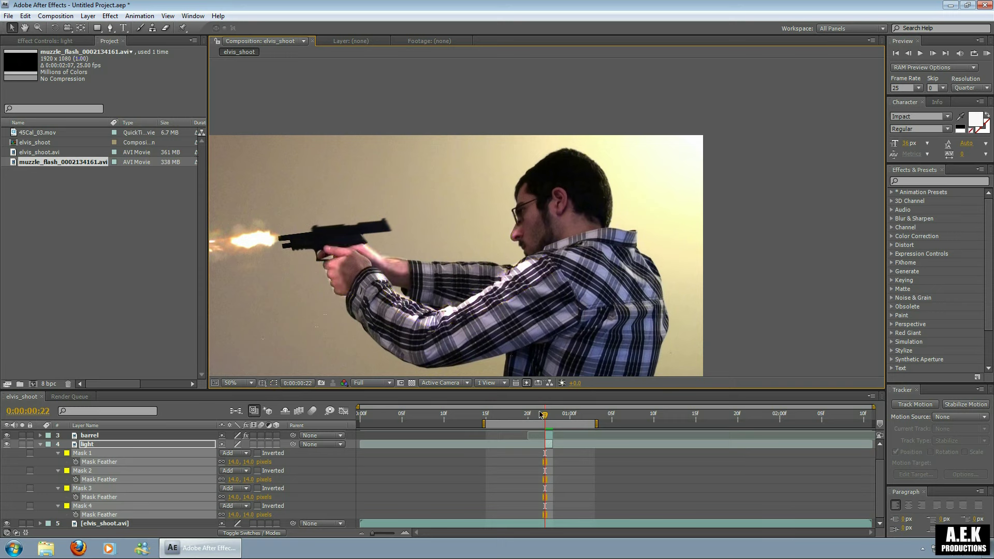
Review the result back at frame 19 and collapse the light layer's masks
drag(545, 414, 520, 425)
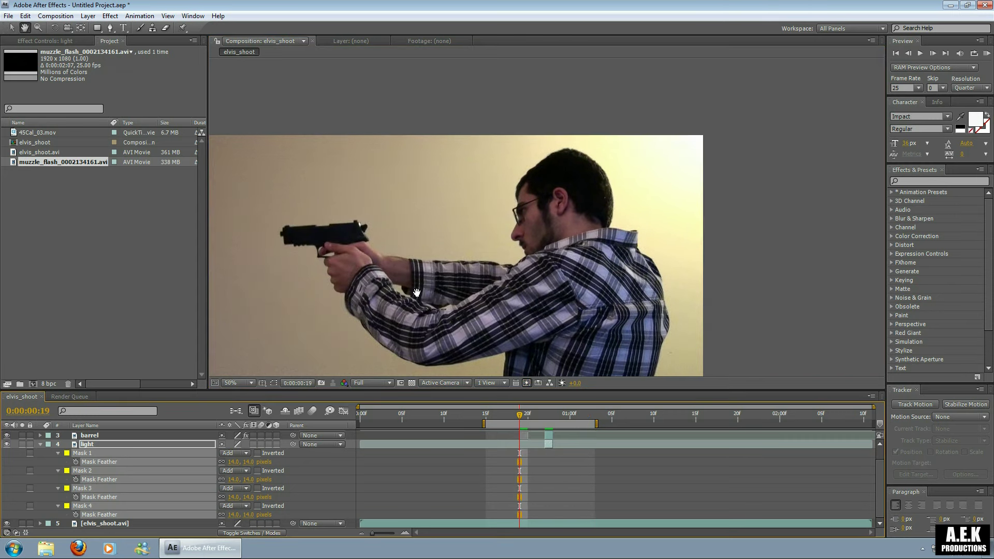
drag(412, 298, 488, 242)
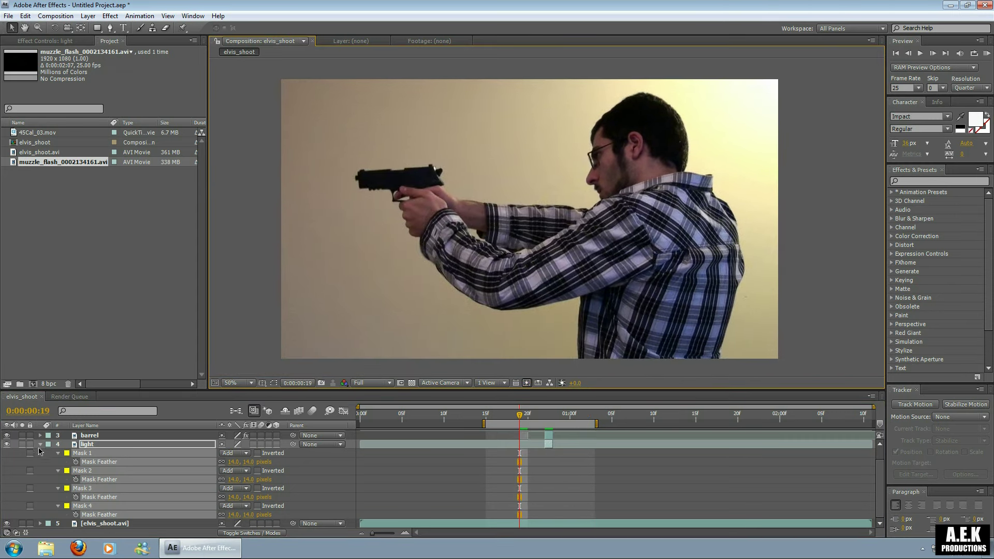
click(40, 444)
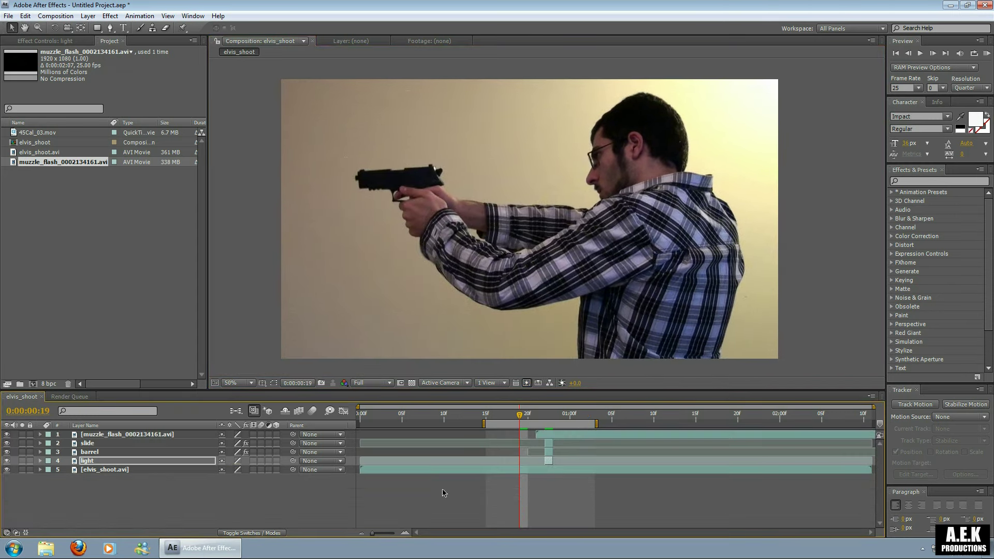
click(492, 469)
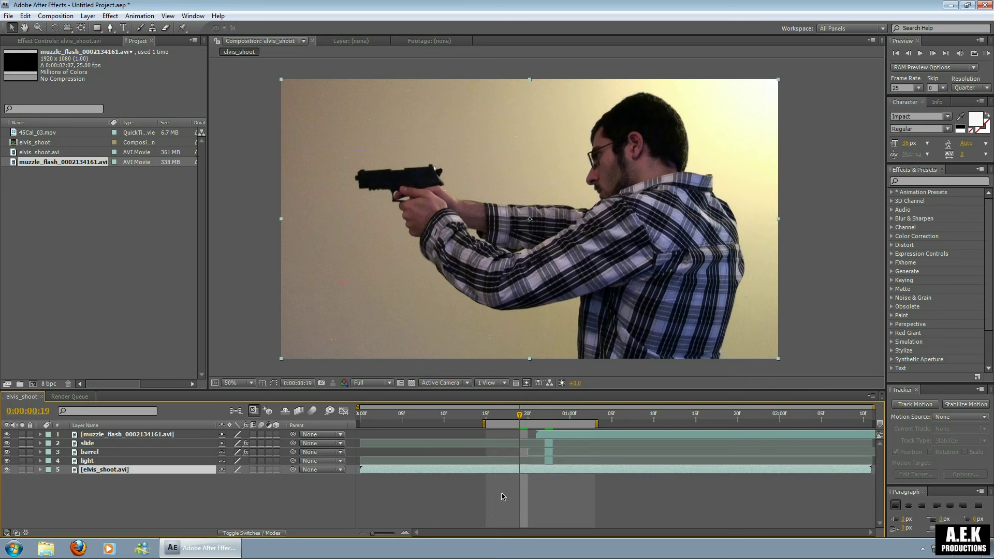
Duplicate the base footage and split it at frame 22, layer 5 ending and layer 6 starting there
key(ctrl+d)
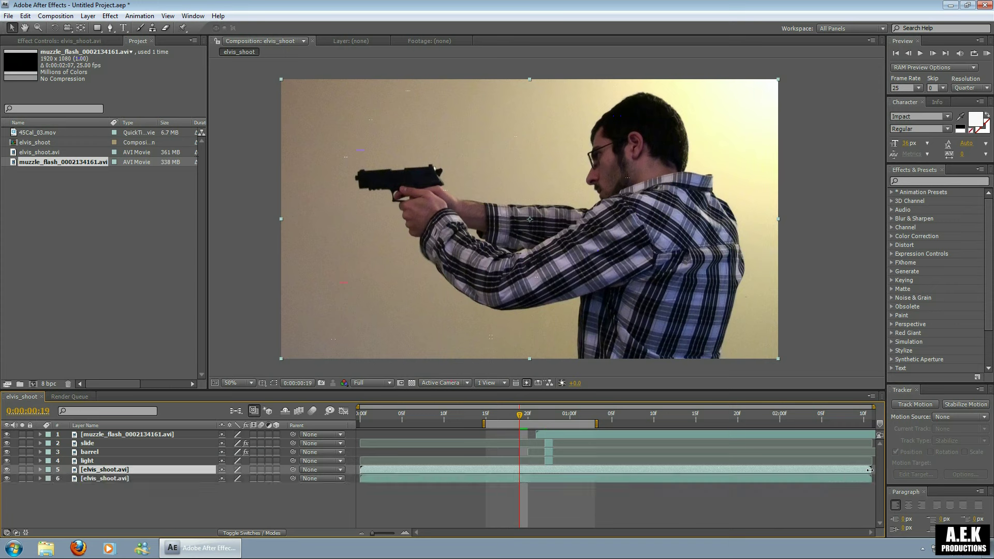
drag(869, 469, 551, 481)
mouse_move(546, 416)
mouse_down()
mouse_move(536, 418)
mouse_move(544, 422)
mouse_up()
drag(362, 478, 552, 482)
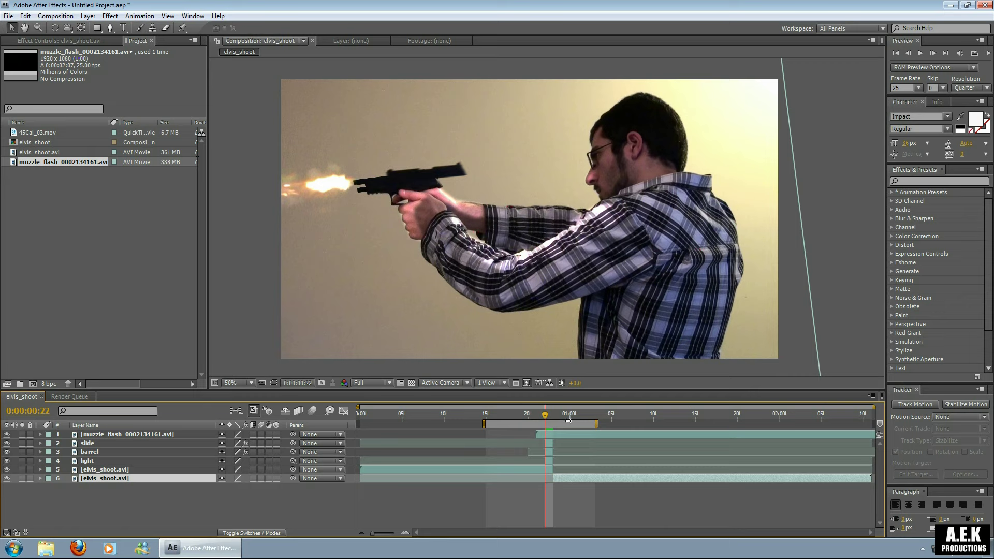
Slide layer 6's footage later in time toward 0:00:01:01
drag(567, 419, 579, 424)
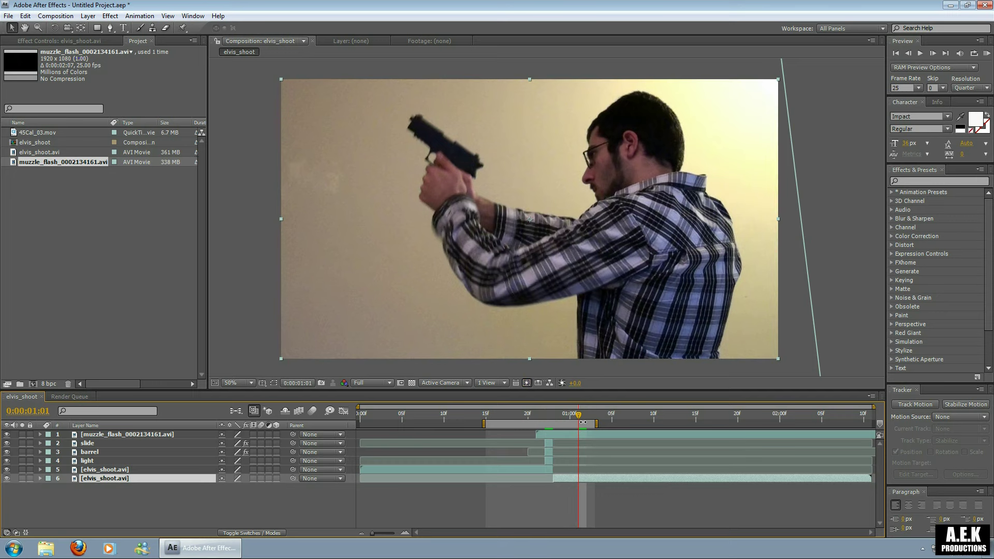
mouse_move(552, 479)
mouse_down()
mouse_move(588, 480)
mouse_move(562, 480)
mouse_up()
click(525, 418)
Preview the frame jump and check the recoil at frame 23
drag(526, 419, 511, 418)
click(984, 54)
click(458, 418)
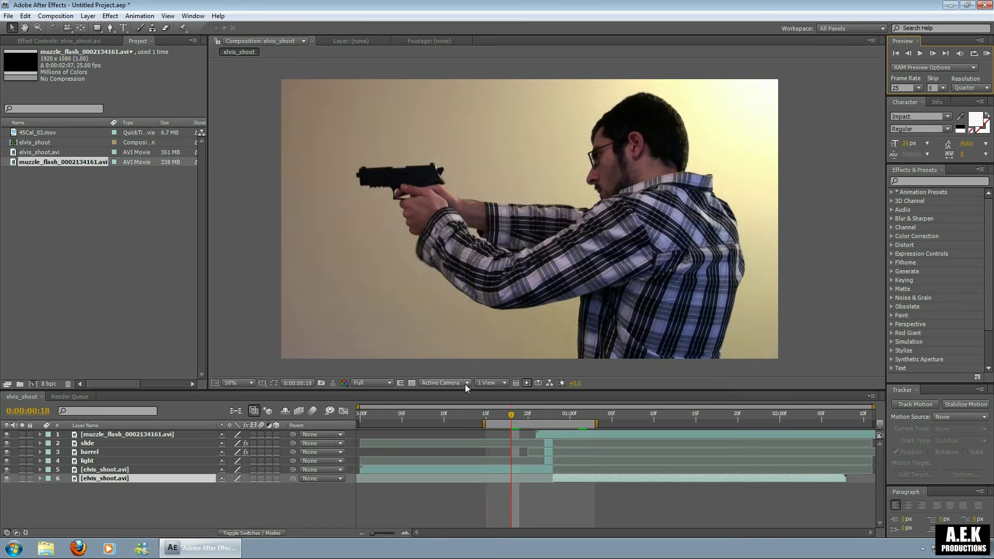
drag(510, 421, 535, 446)
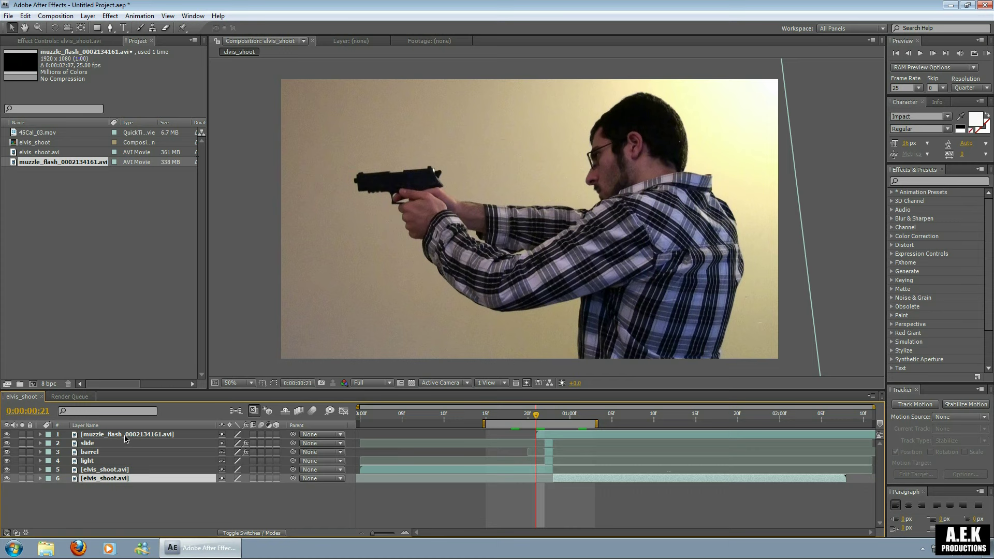
Pre-compose all six layers into a precomp named gun_kickback
key(ctrl+a)
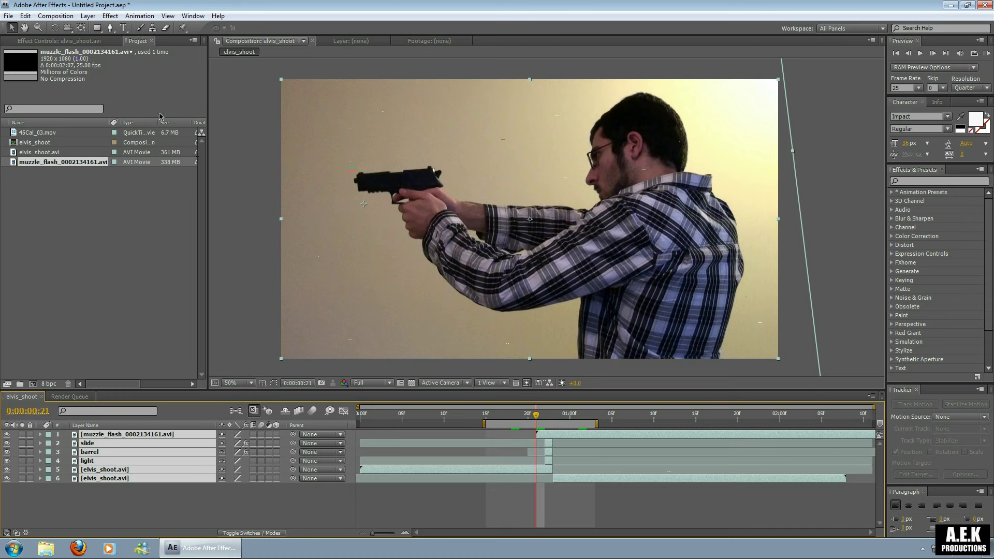
click(89, 16)
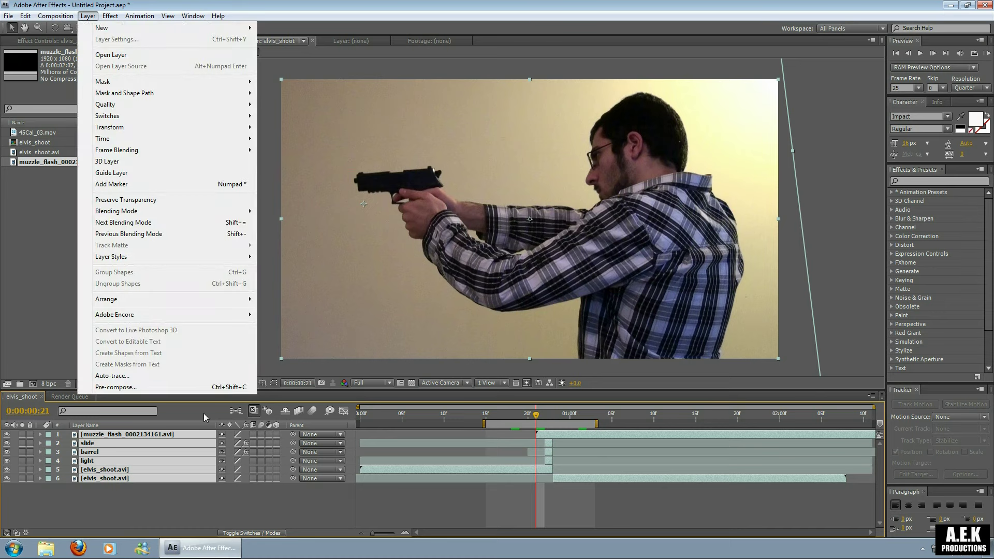
click(164, 387)
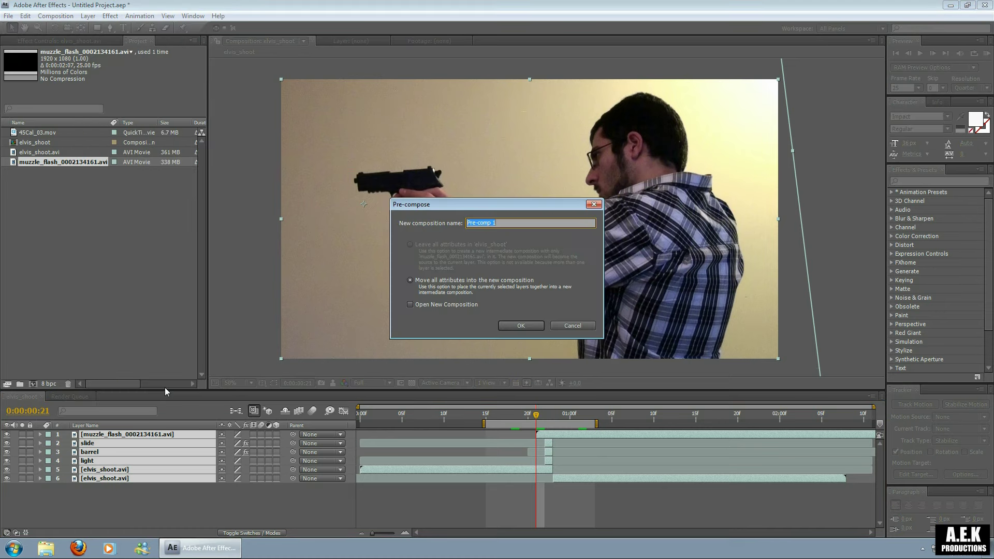
text(gun_kickback)
key(Return)
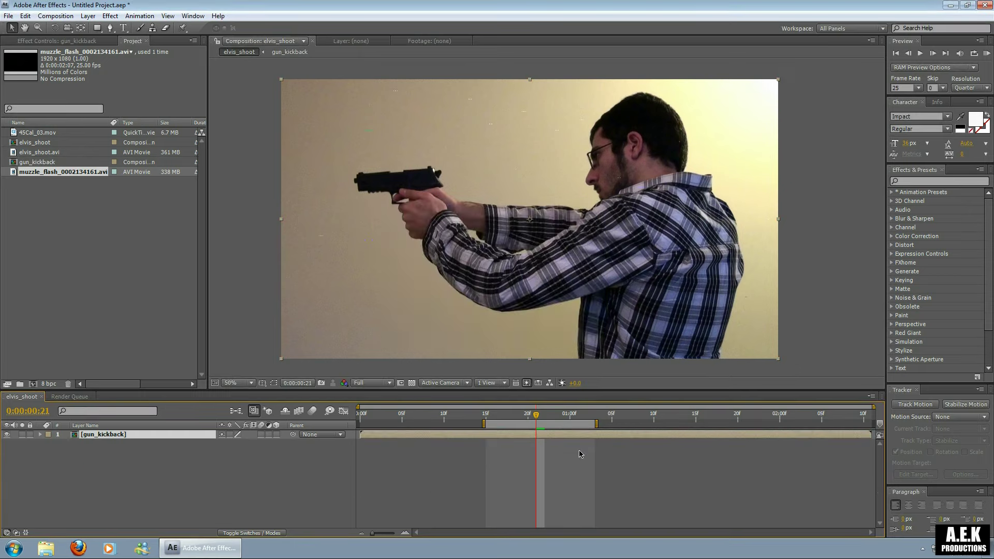
Duplicate gun_kickback, trim the copy to 0:00:00:22–0:00:01:01, and start a Position expression
key(ctrl+d)
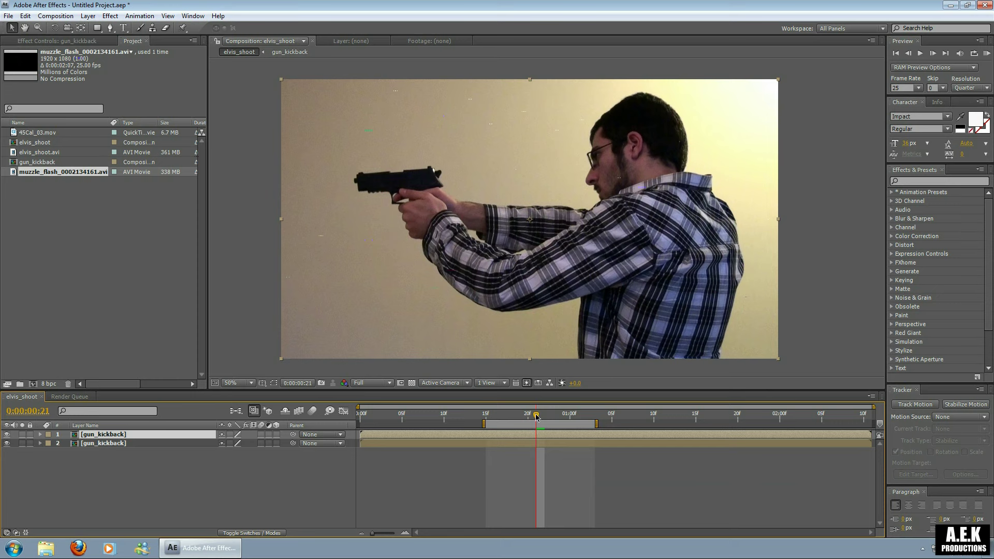
drag(537, 417, 545, 421)
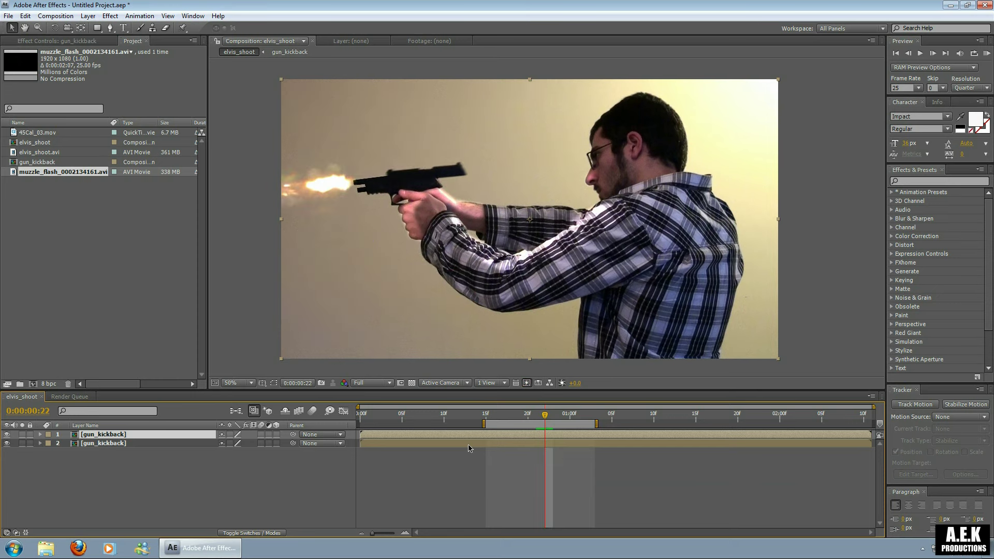
drag(362, 436, 572, 438)
key(Page_Down)
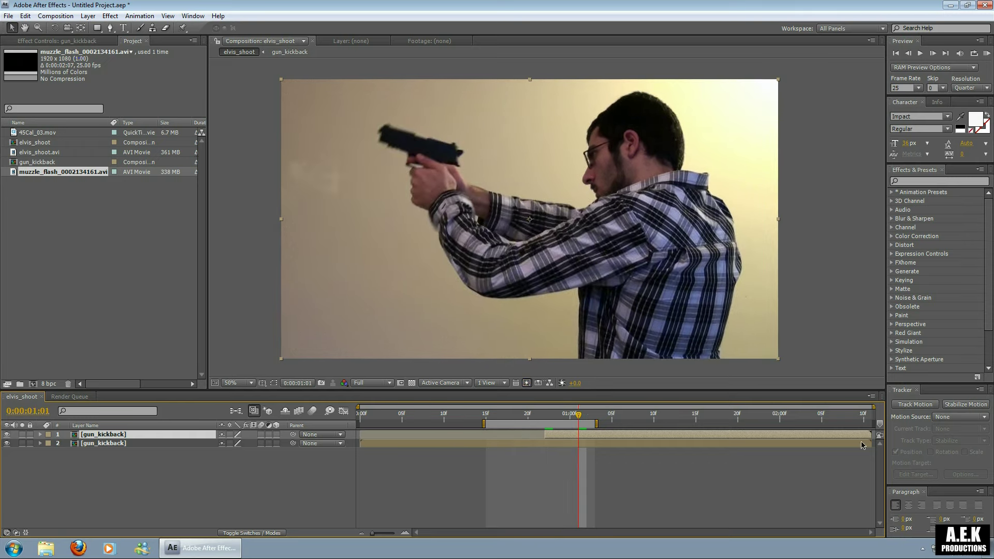
drag(871, 434, 594, 437)
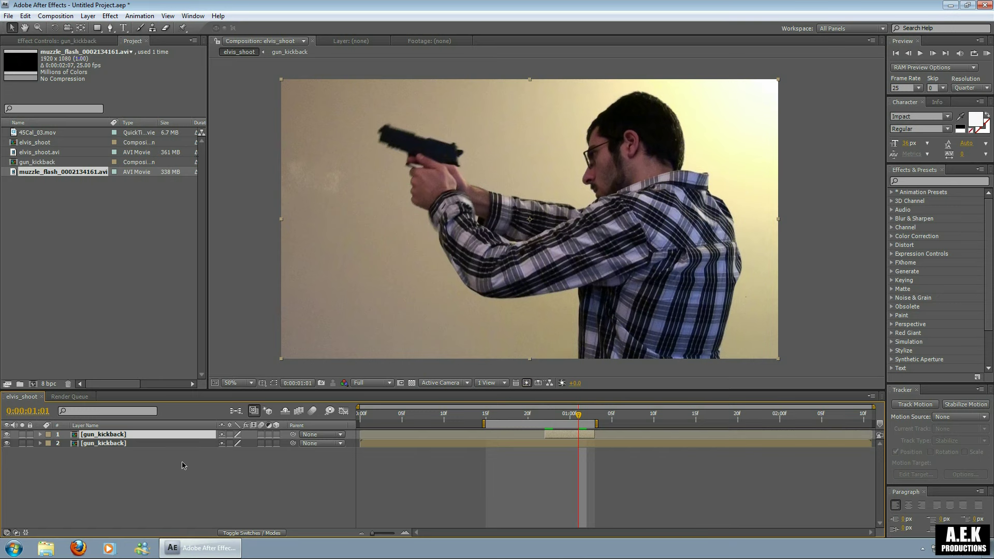
key(p)
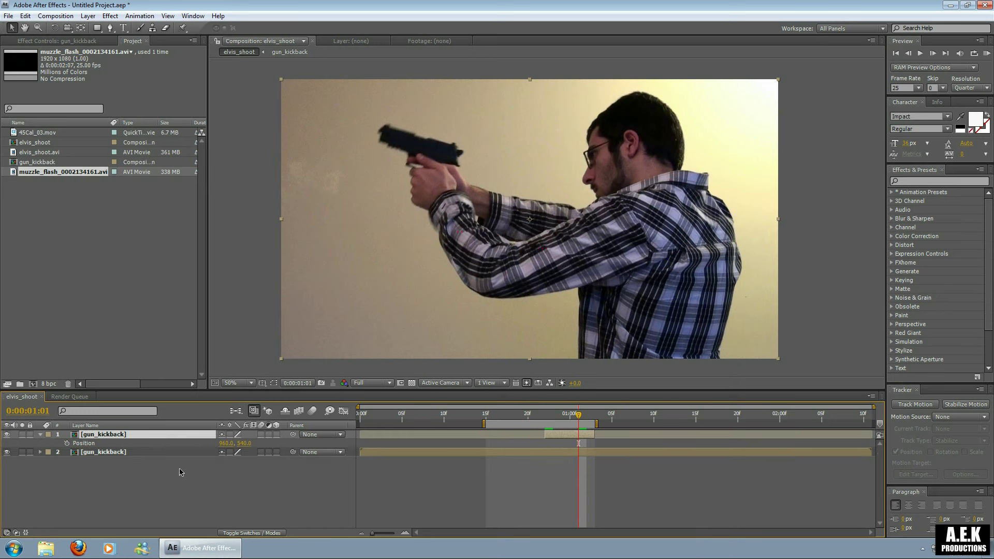
alt+click(67, 443)
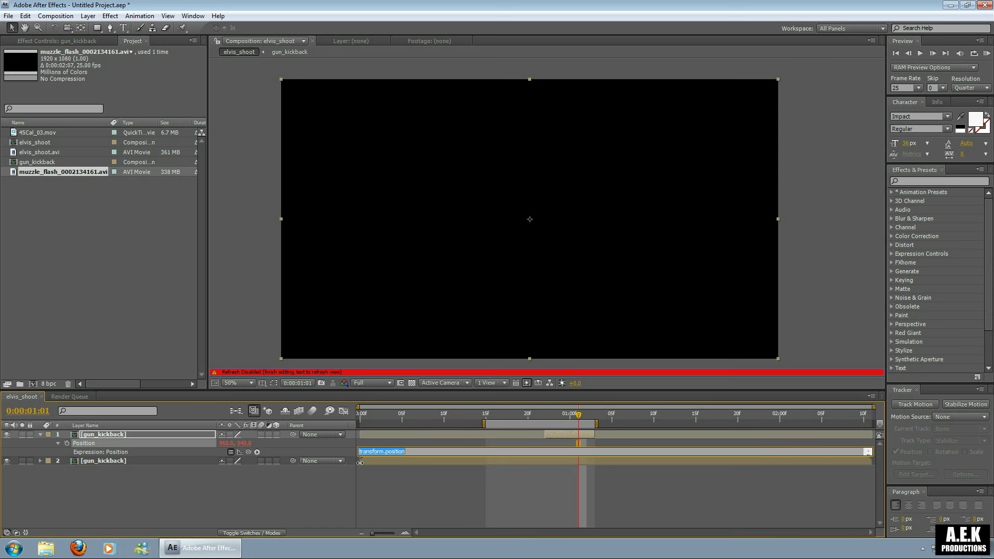
Enter wiggle(20,20) as the top layer's Position expression and preview the shake at the firing frame
text(wi)
click(544, 417)
key(Page_Up)
key(Page_Up)
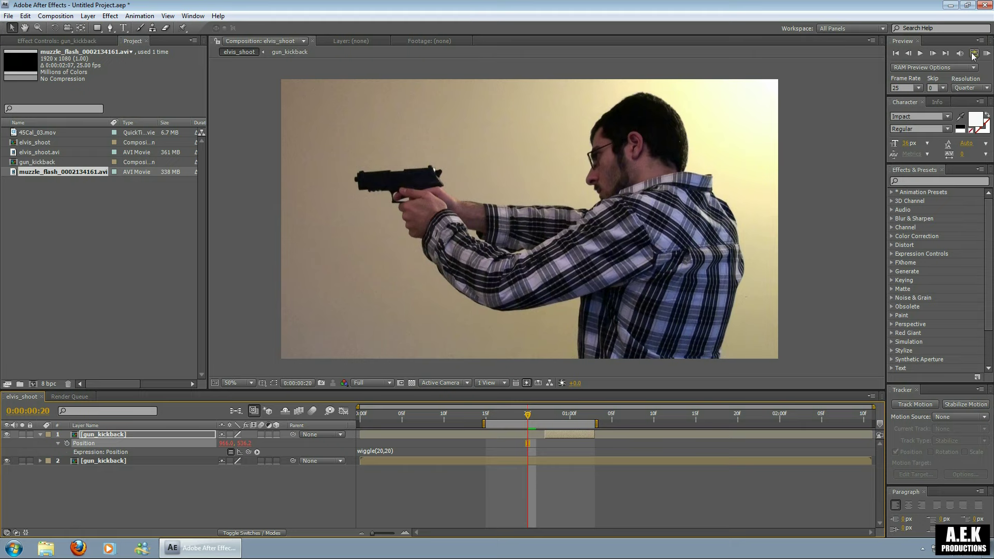
click(973, 53)
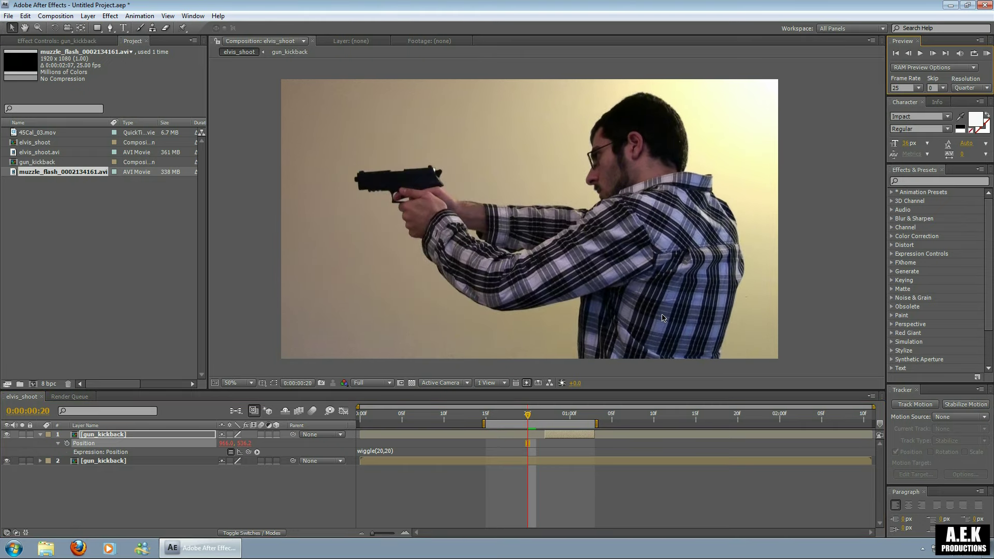
drag(528, 417, 541, 467)
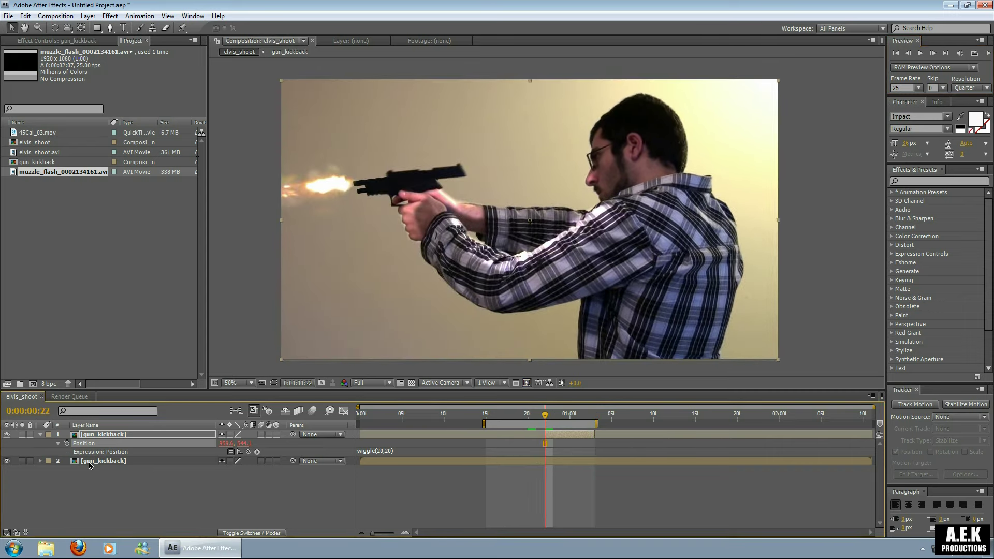
Collapse and hide the top gun_kickback layer, then add 45Cal_03.mov to the composition
click(40, 435)
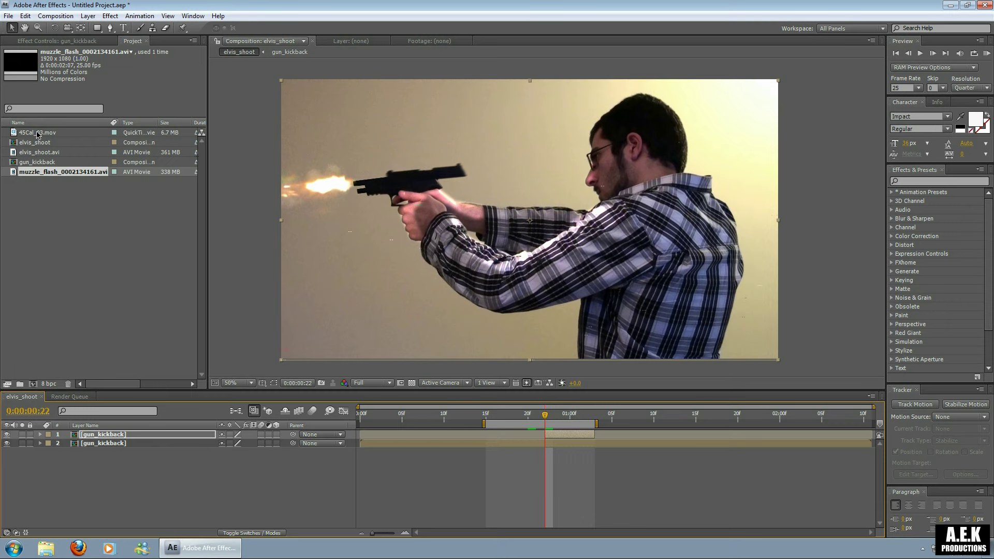
click(7, 435)
drag(41, 137, 458, 205)
Scale the casing to about 11%, place it on the gun's slide, and start it at frame 22
key(s)
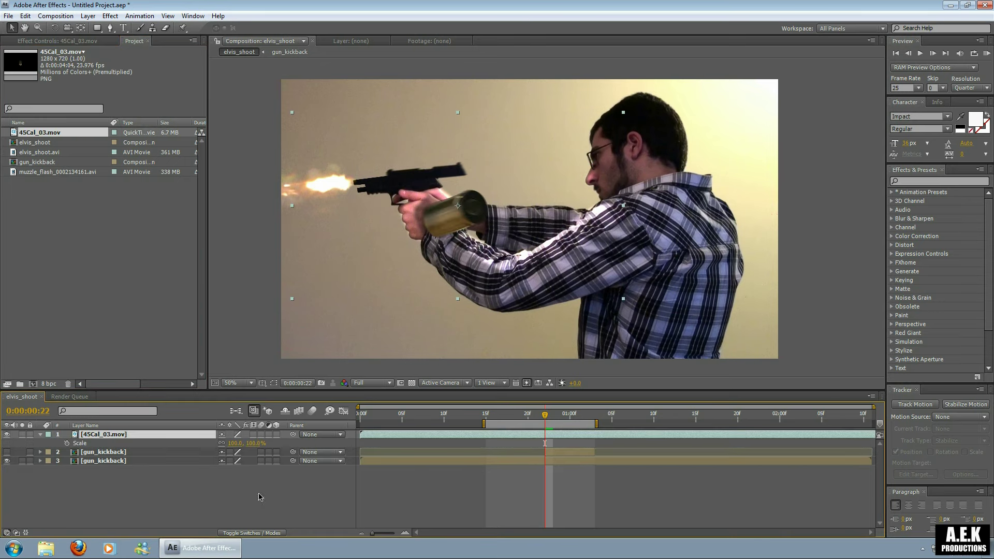
drag(256, 443, 215, 446)
drag(457, 206, 423, 165)
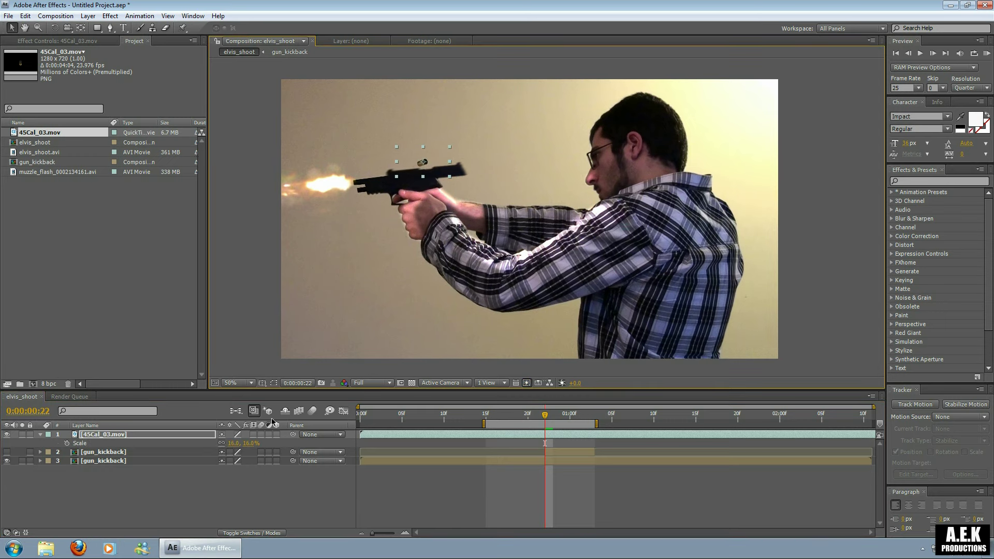
drag(234, 443, 227, 444)
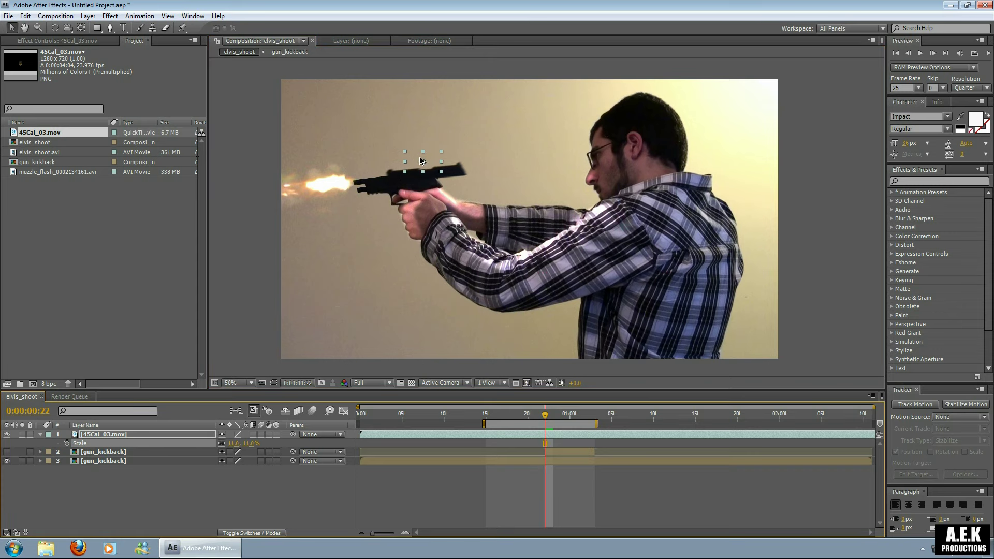
drag(420, 160, 414, 164)
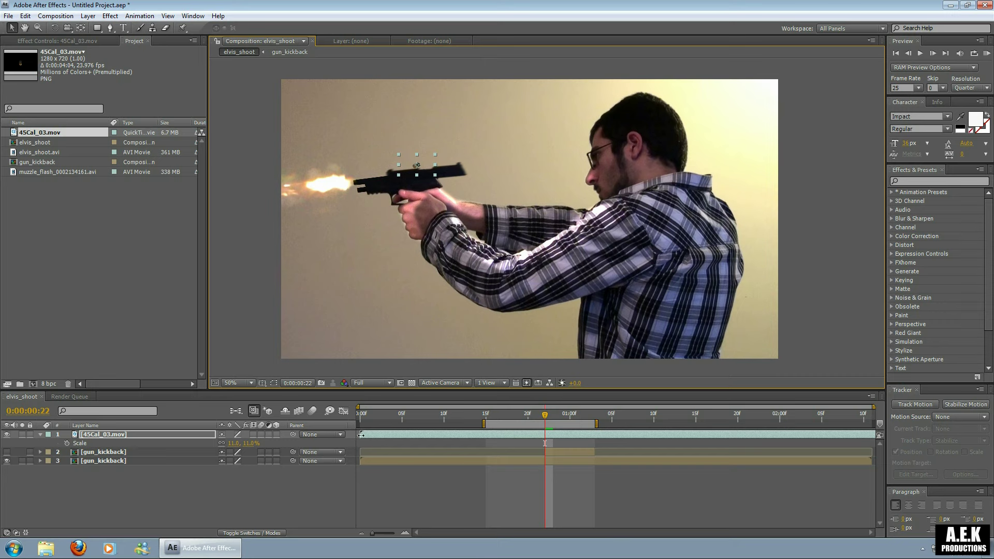
drag(356, 432, 536, 434)
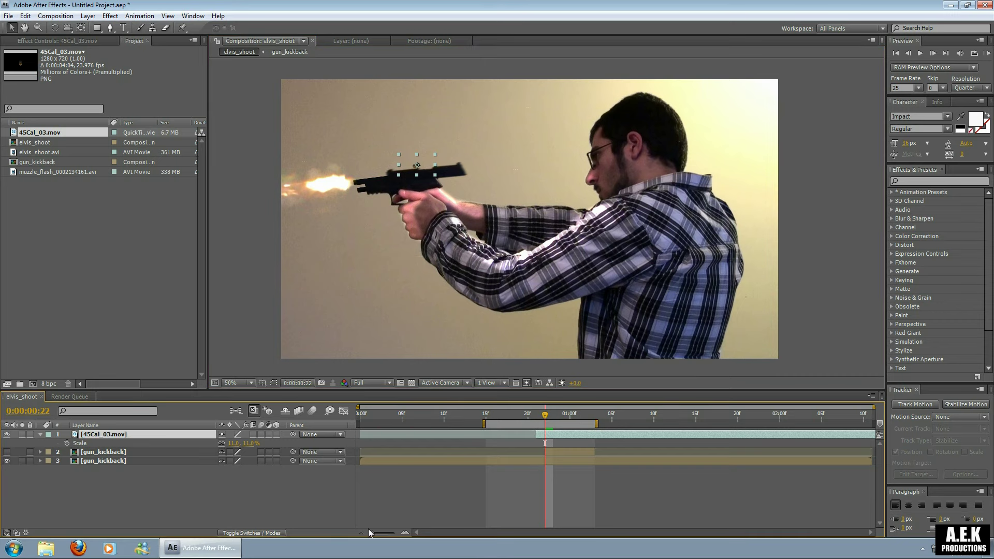
drag(535, 434, 573, 448)
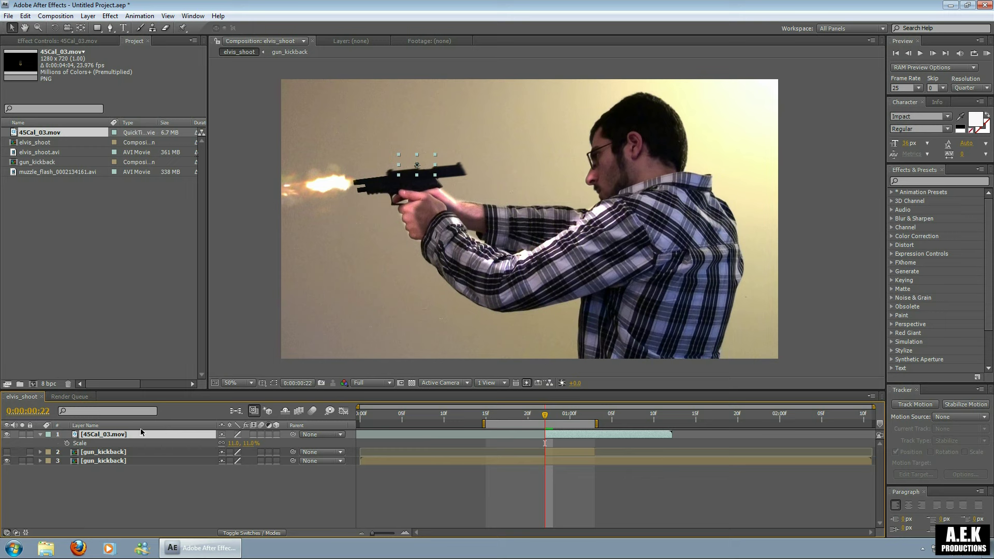
Keyframe the casing's Position from the slide, up through a raised midpoint, to below the frame at 0:00:01:04
key(p)
click(66, 443)
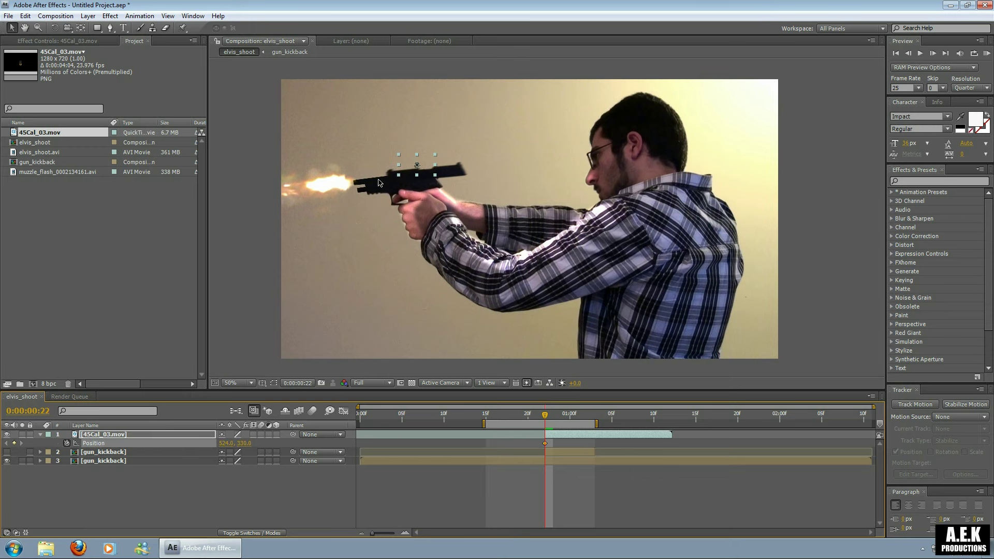
drag(548, 416, 605, 424)
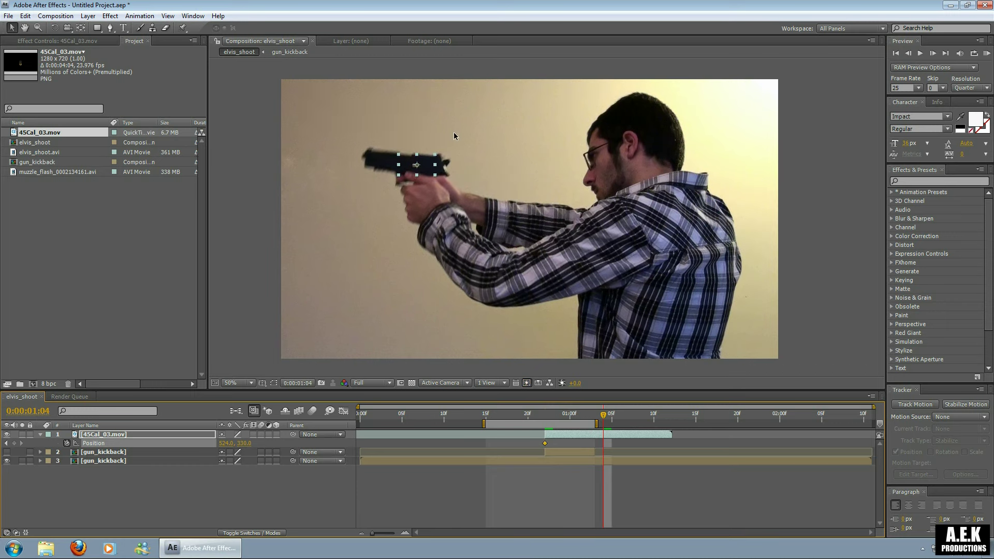
drag(417, 167, 515, 368)
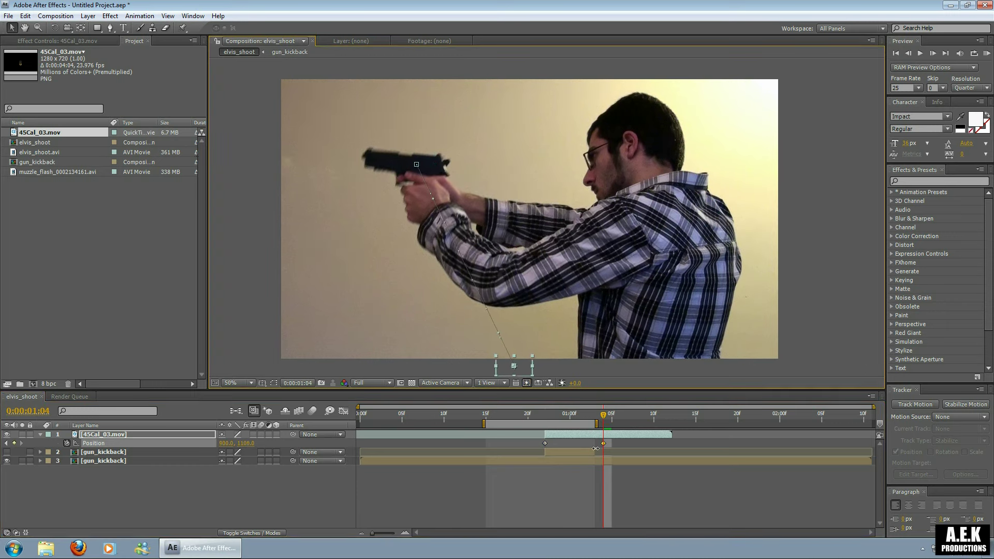
drag(602, 418, 569, 426)
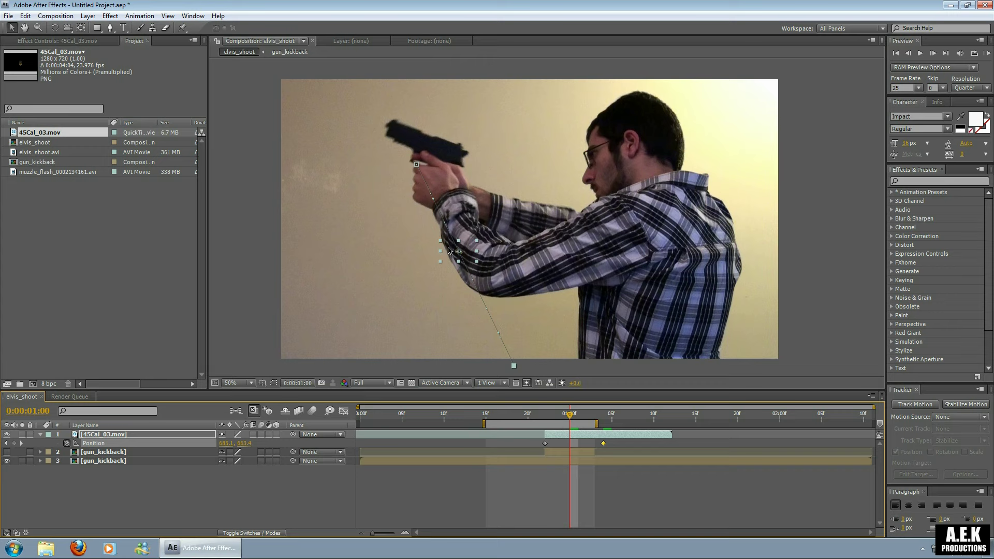
drag(459, 252, 481, 134)
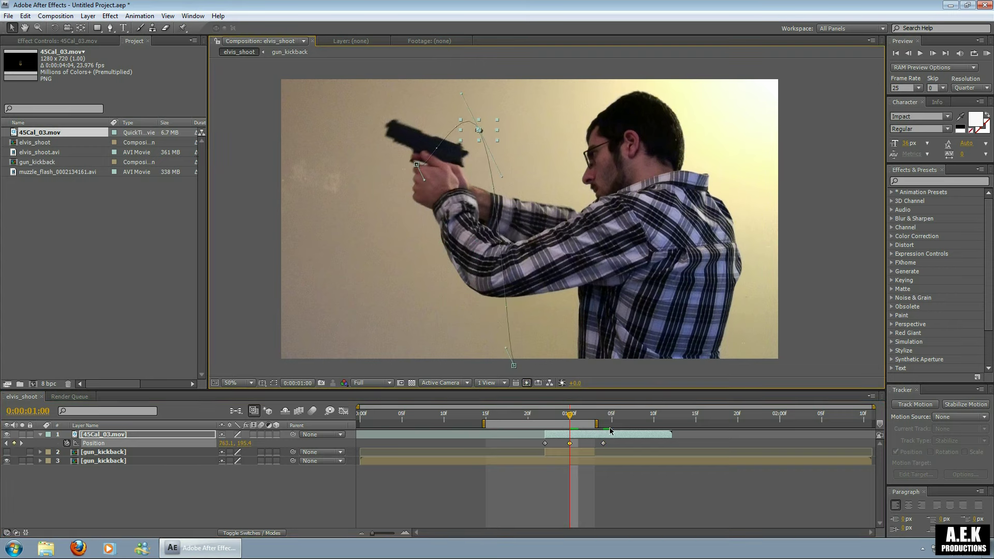
Extend the work area to 01:05, preview, and move the final keyframe slightly later
drag(594, 424, 612, 425)
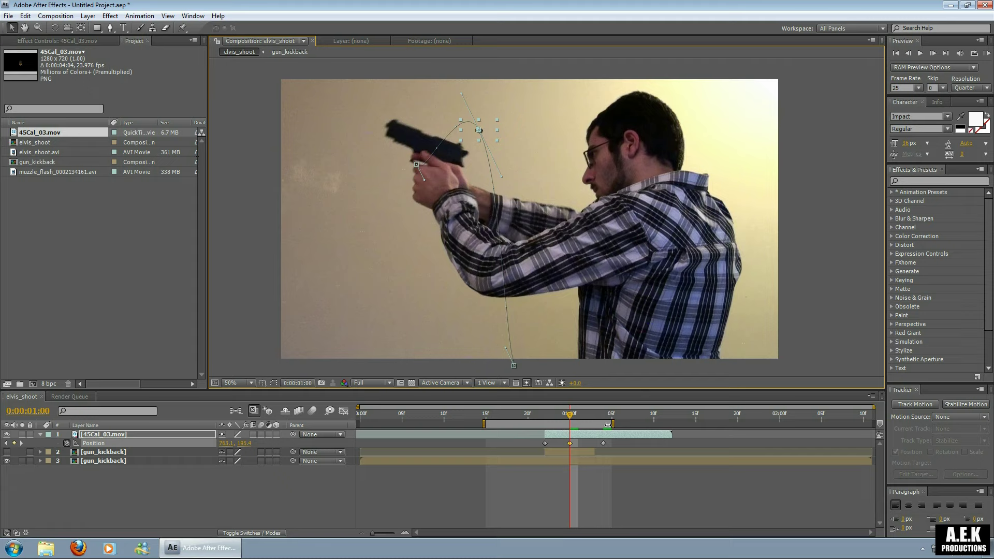
click(986, 54)
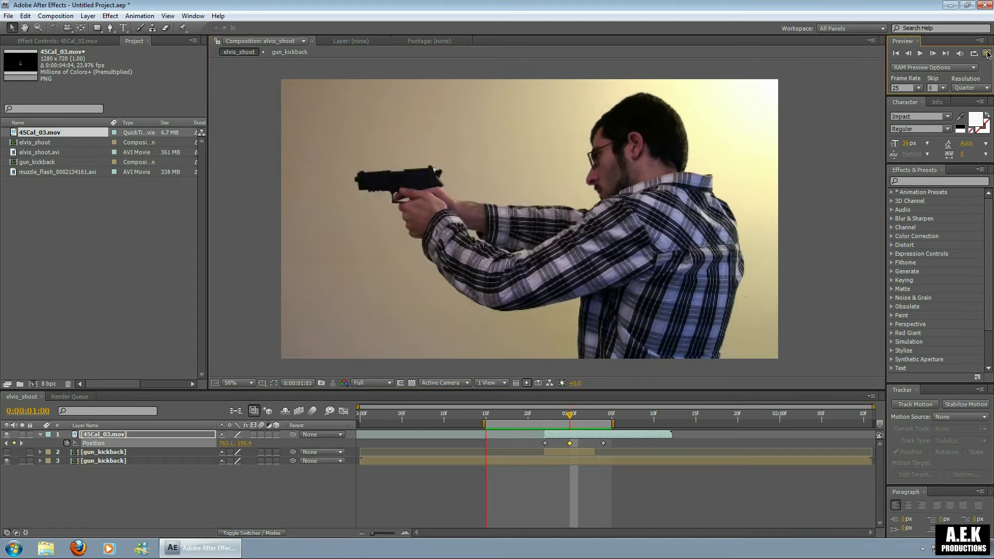
click(983, 66)
mouse_move(603, 444)
mouse_down()
mouse_move(619, 446)
mouse_move(579, 443)
mouse_move(630, 424)
mouse_up()
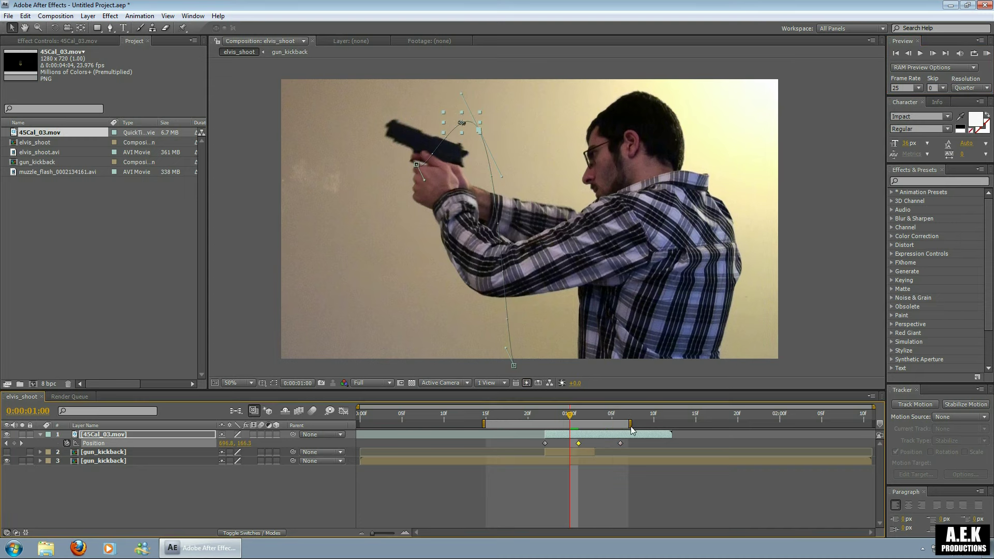
click(987, 54)
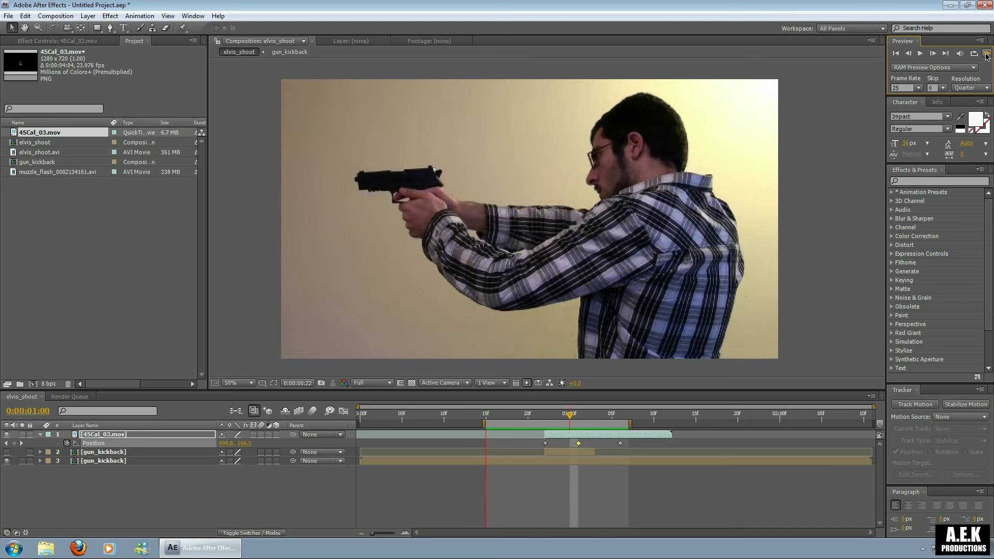
click(987, 54)
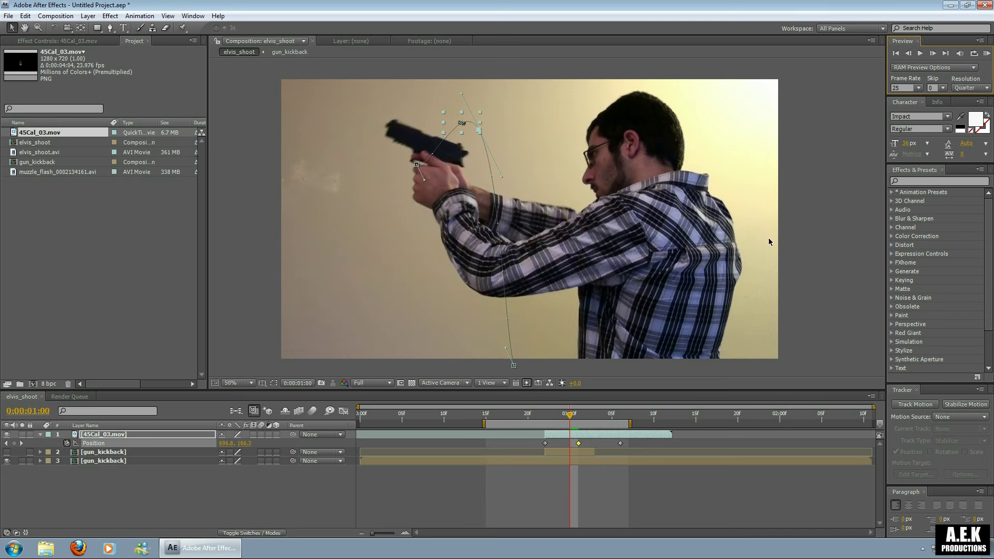
Enable motion blur on the 45Cal_03.mov layer and the composition, then preview and scrub the casing's flight
click(261, 435)
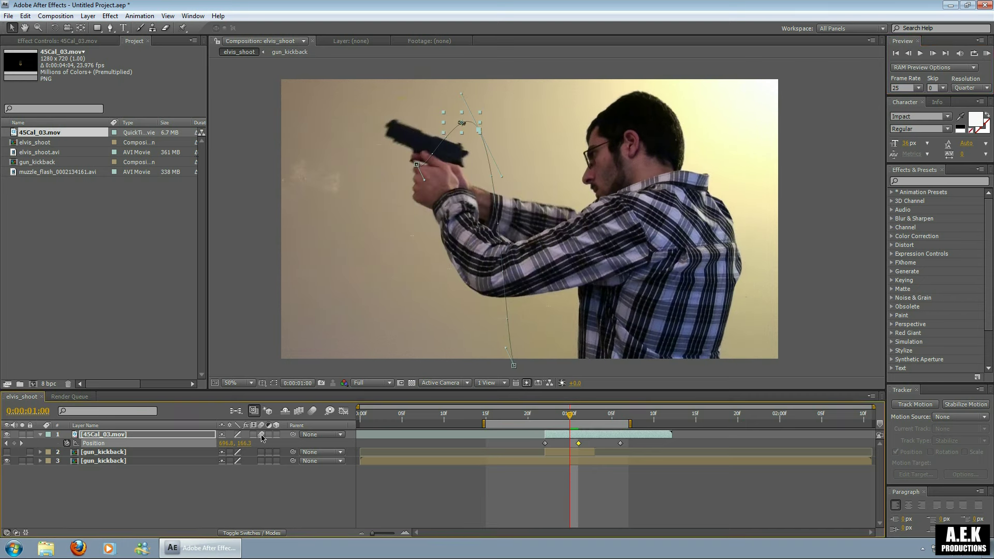
click(313, 411)
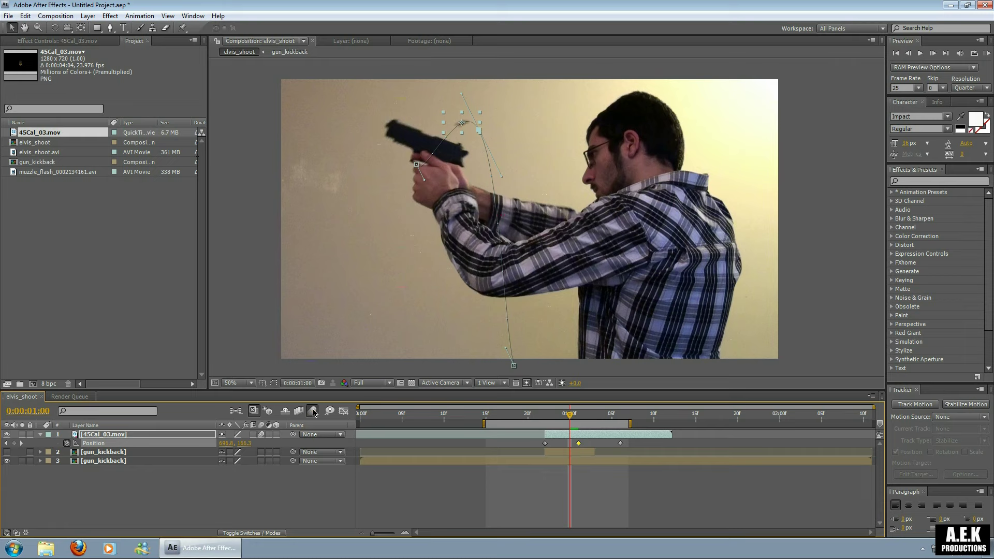
click(245, 353)
click(986, 53)
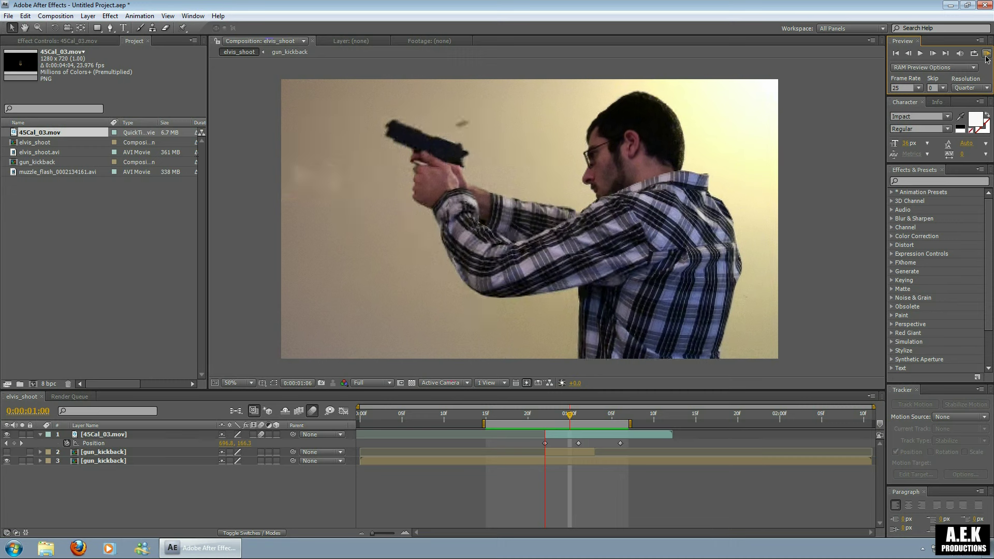
click(705, 244)
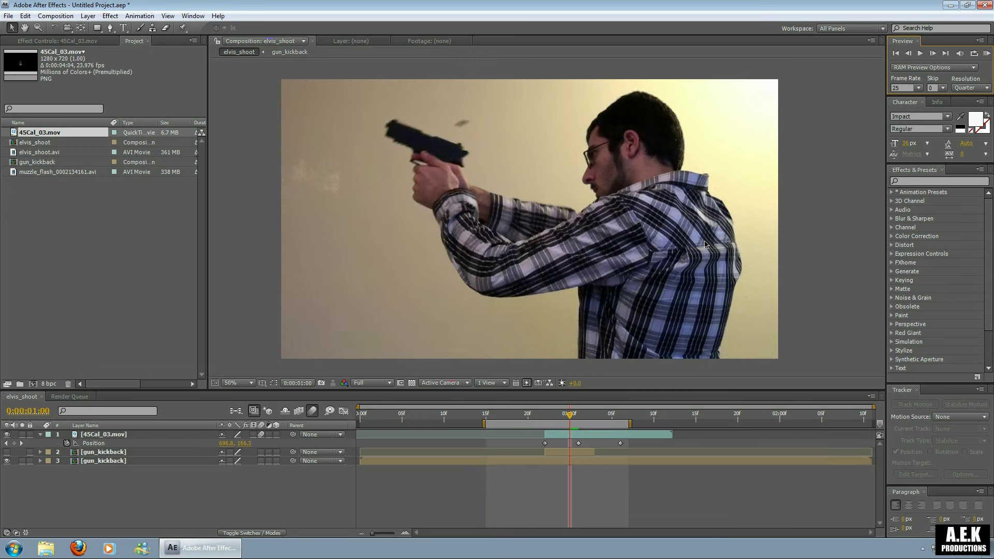
drag(532, 417, 591, 427)
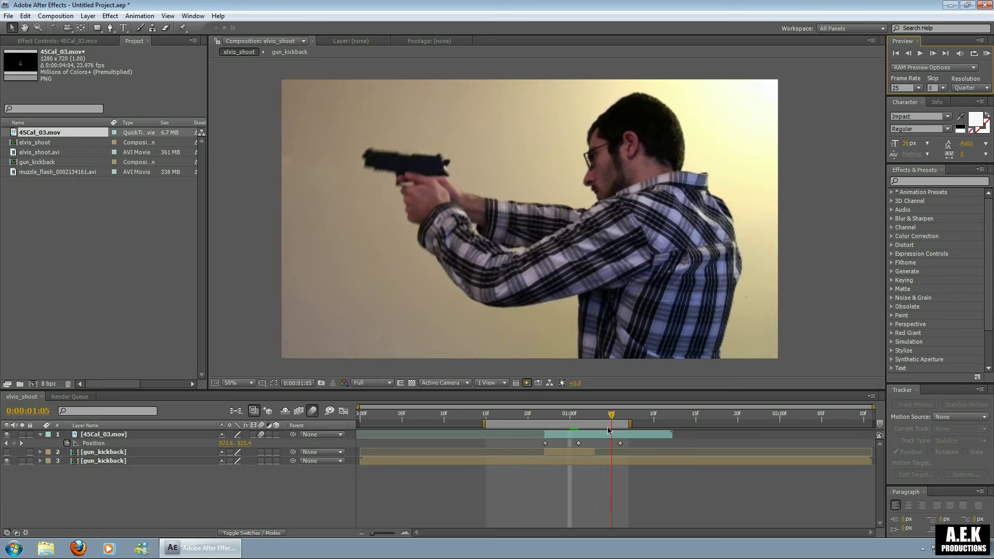
drag(613, 431, 544, 444)
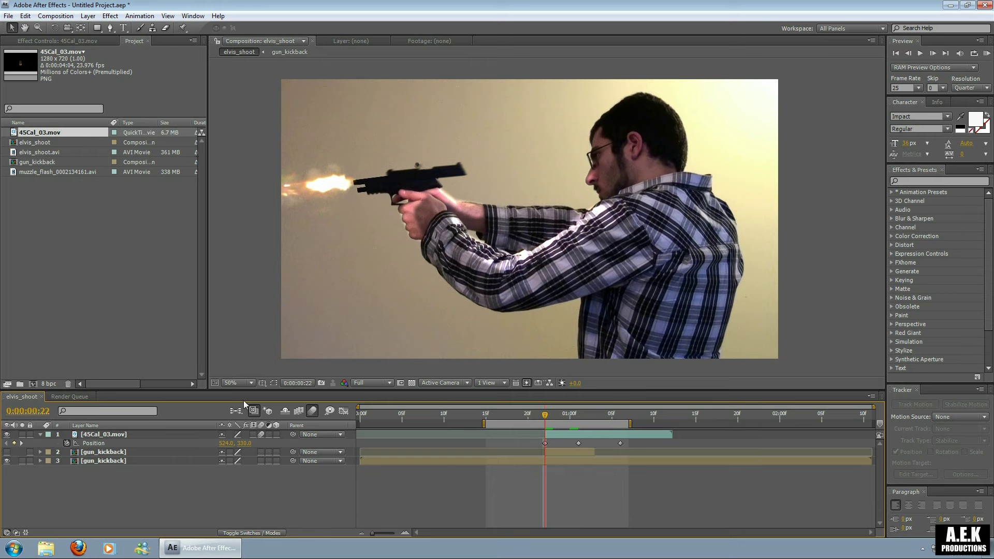
Set the viewer magnification to Fit up to 100%
click(230, 384)
click(262, 208)
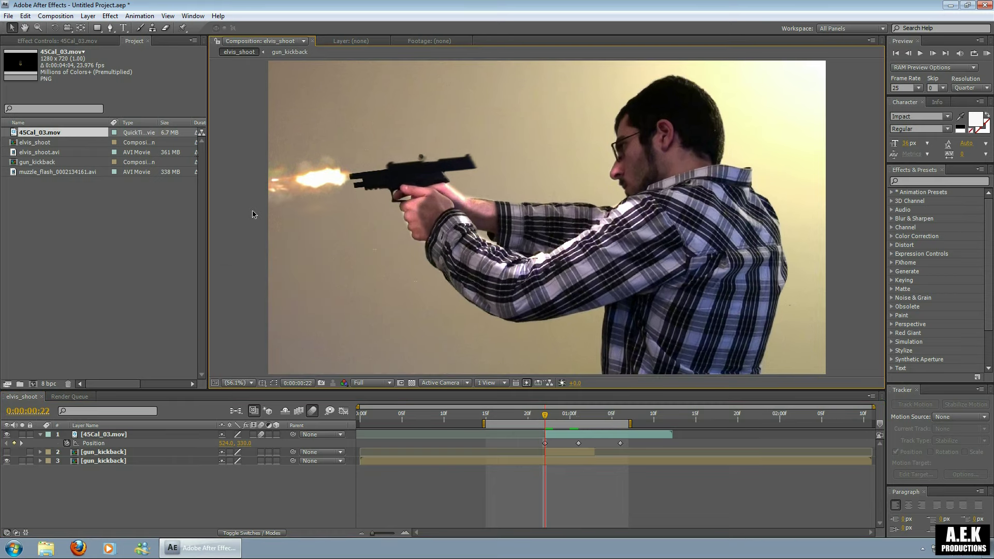